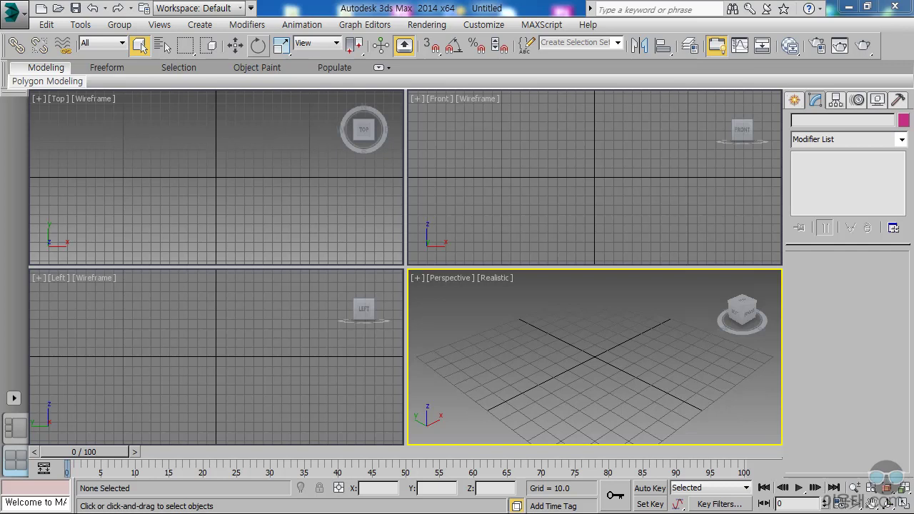
Step: Compare the Standard Primitives geometry types with the available shape categories, and keep Splines as the shape creation category
{"action": "left_click", "coordinate": [794, 101]}
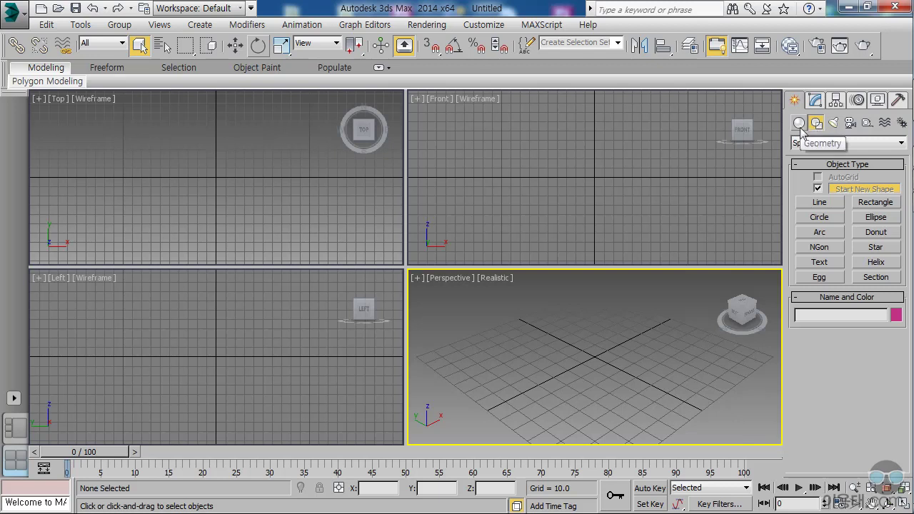
{"action": "left_click", "coordinate": [799, 124]}
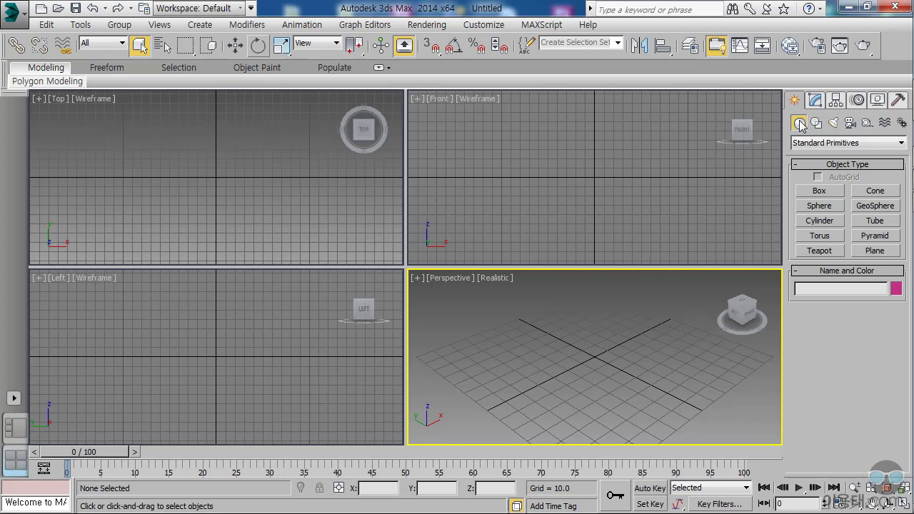
{"action": "left_click", "coordinate": [816, 123]}
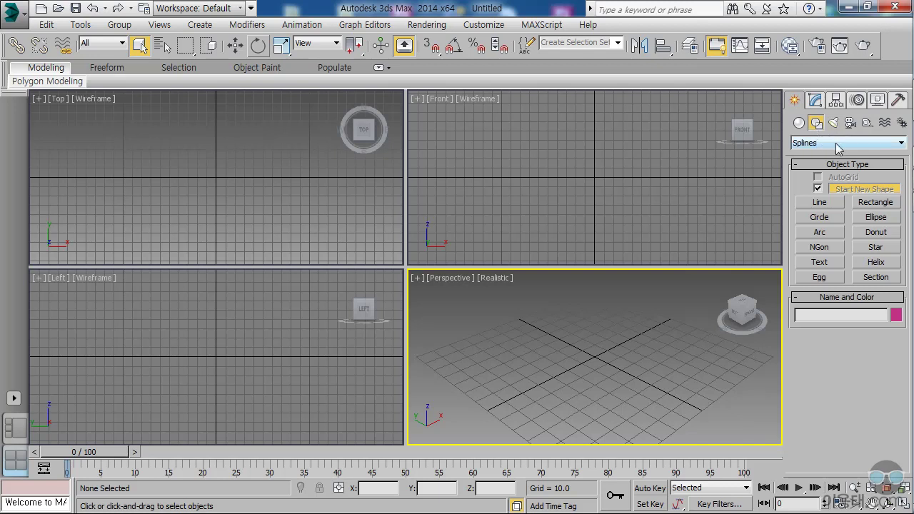
{"action": "left_click", "coordinate": [839, 147]}
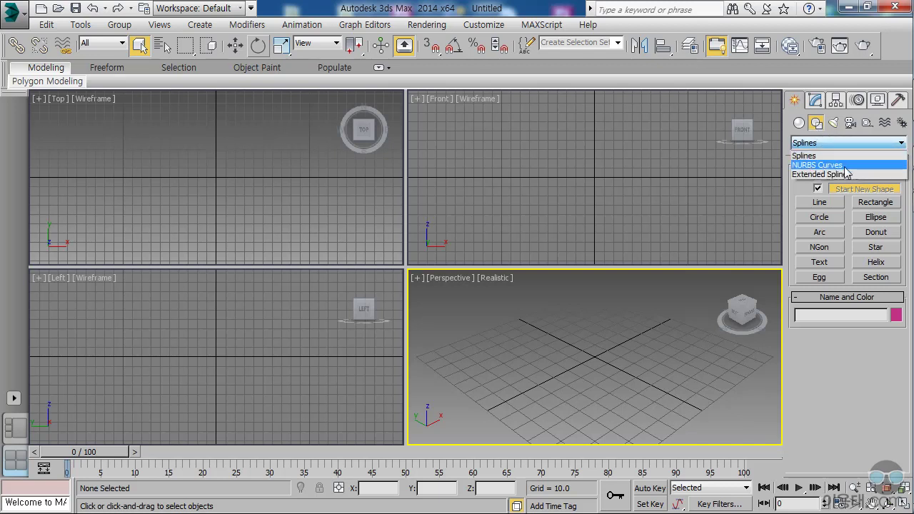
{"action": "left_click", "coordinate": [830, 175]}
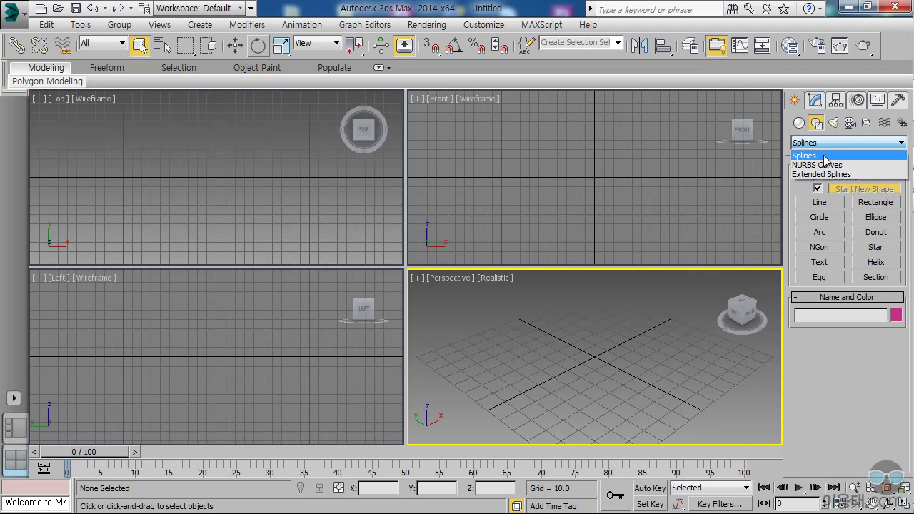
{"action": "left_click", "coordinate": [818, 156]}
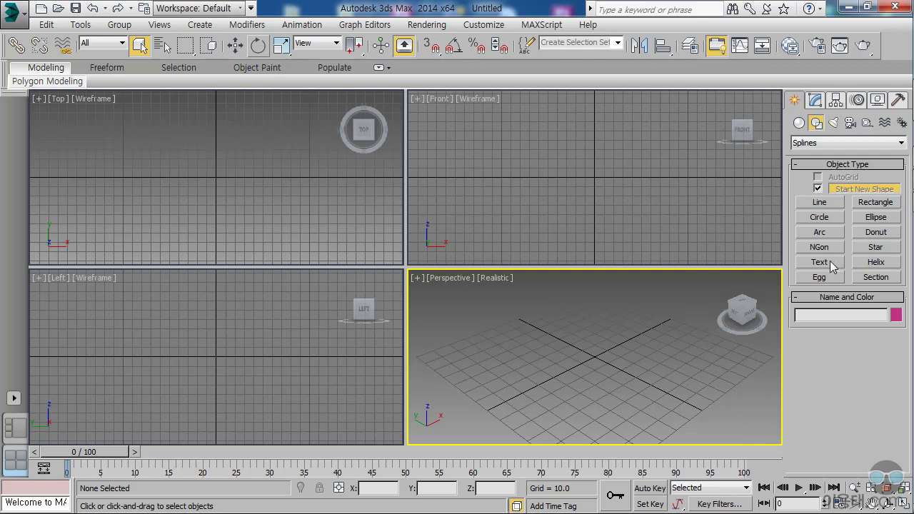
Step: In a maximized Top view, draw the left half of a three-tiered tree outline with Line, ending with a trunk side about 44 units long
{"action": "left_click", "coordinate": [820, 204]}
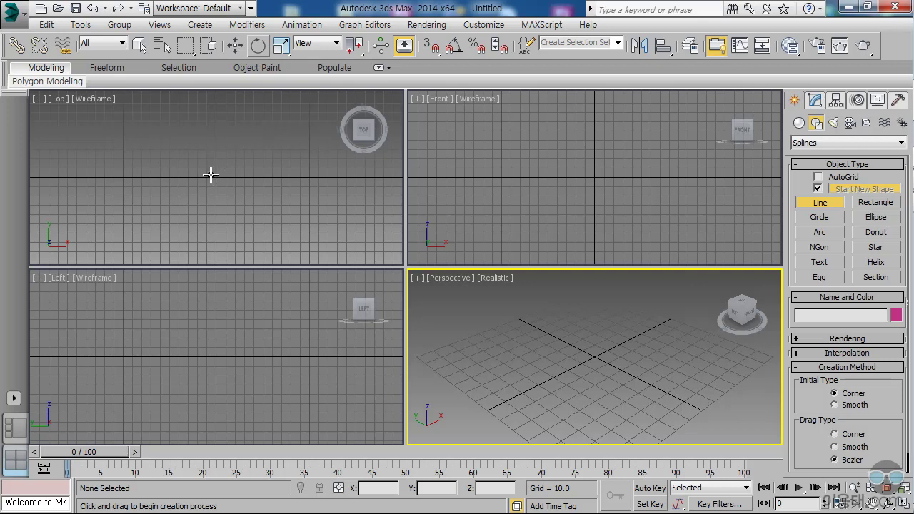
{"action": "right_click", "coordinate": [264, 195]}
{"action": "key", "text": "alt+w"}
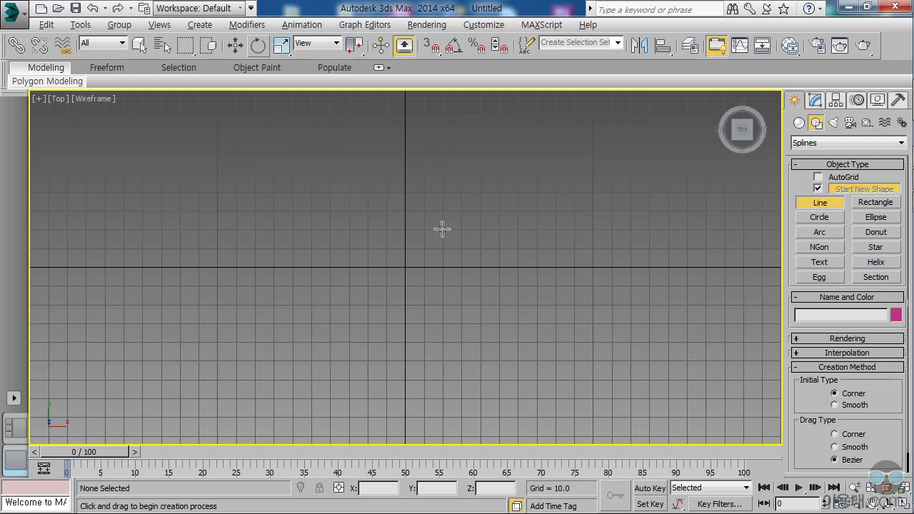
{"action": "left_click", "coordinate": [404, 126]}
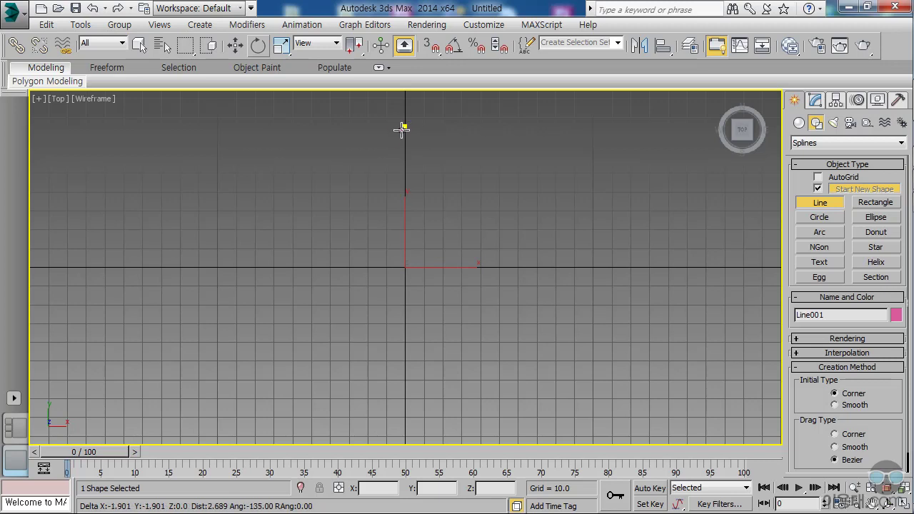
{"action": "left_click", "coordinate": [332, 188]}
{"action": "left_click", "coordinate": [385, 188]}
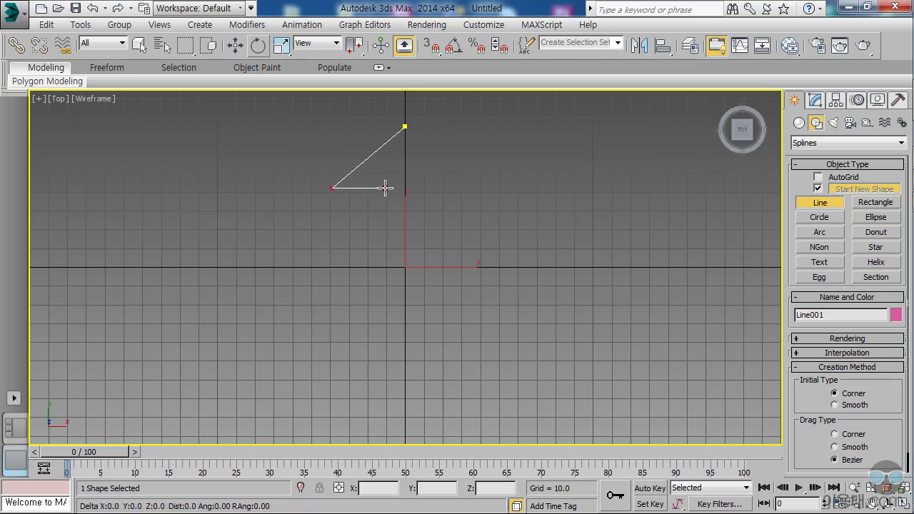
{"action": "left_click", "coordinate": [310, 243]}
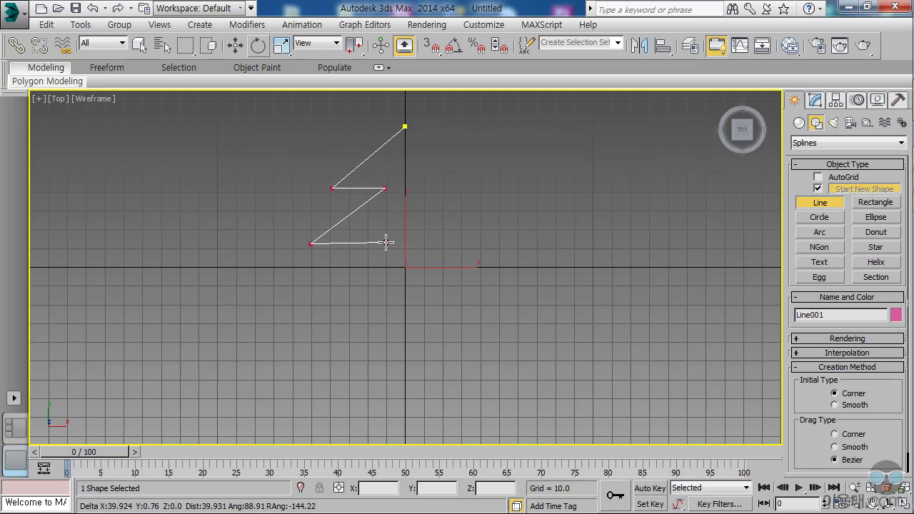
{"action": "left_click", "coordinate": [386, 244]}
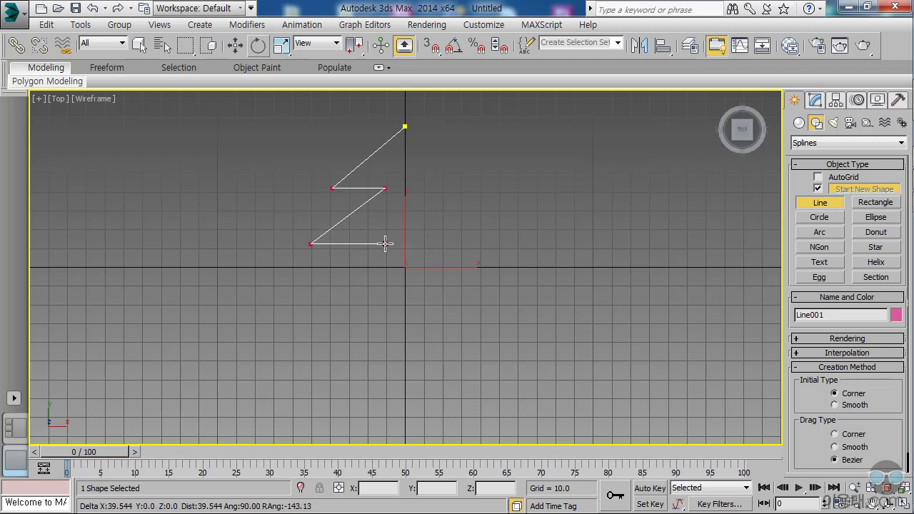
{"action": "left_click", "coordinate": [283, 314]}
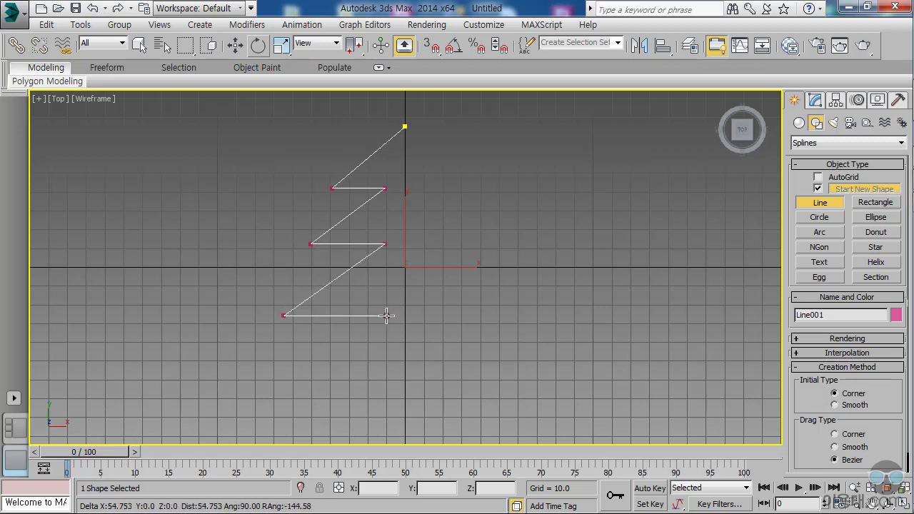
{"action": "left_click", "coordinate": [386, 315]}
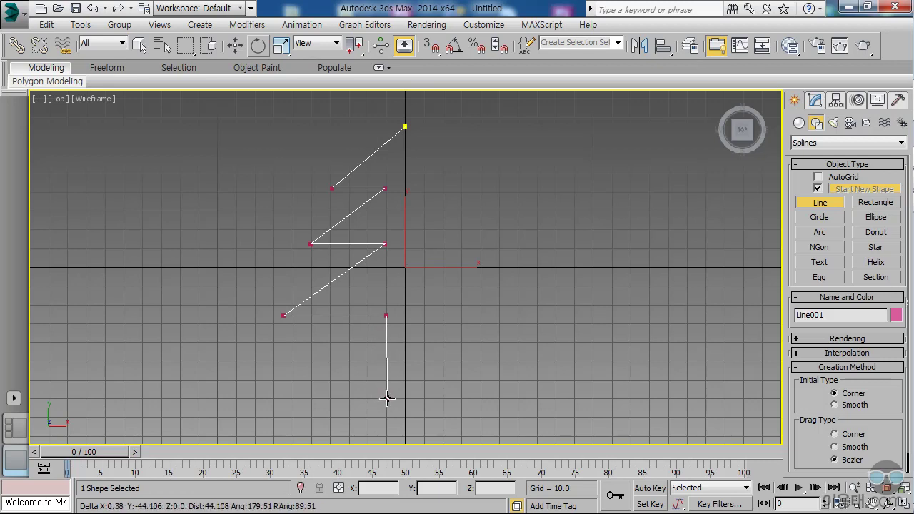
{"action": "left_click", "coordinate": [386, 398]}
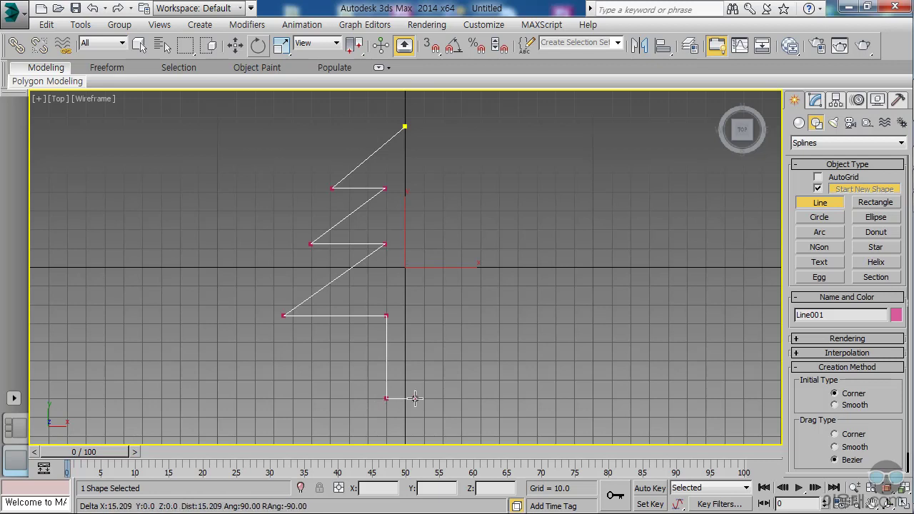
Step: Complete the tree outline with the trunk base and the three right-hand tiers, and close the spline at the treetop starting point
{"action": "left_click", "coordinate": [424, 398]}
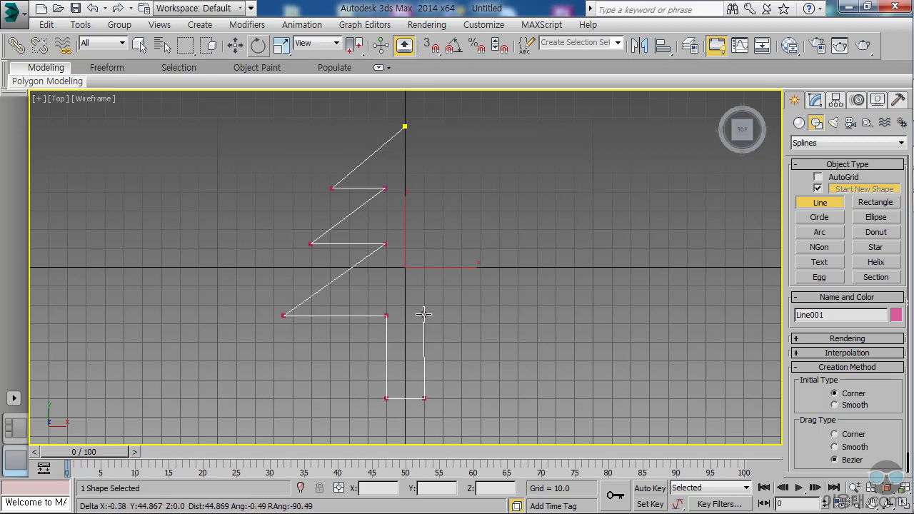
{"action": "left_click", "coordinate": [425, 315]}
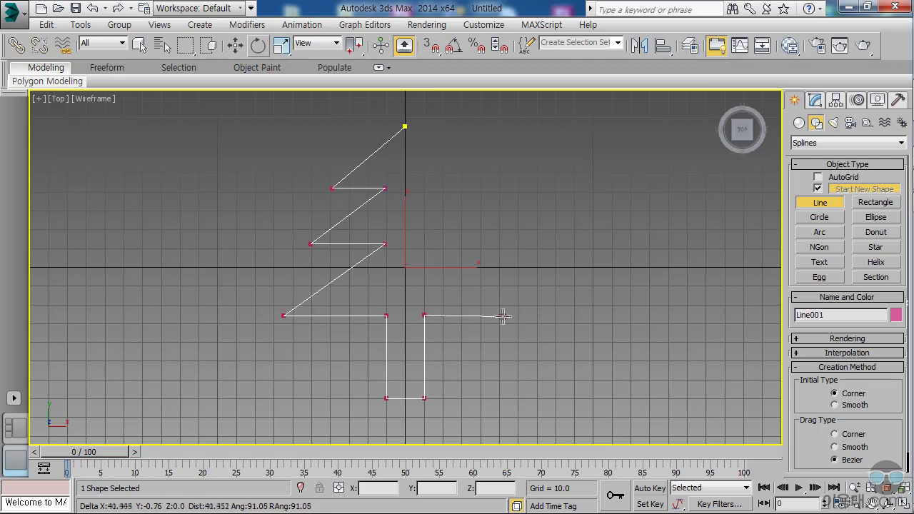
{"action": "left_click", "coordinate": [533, 314]}
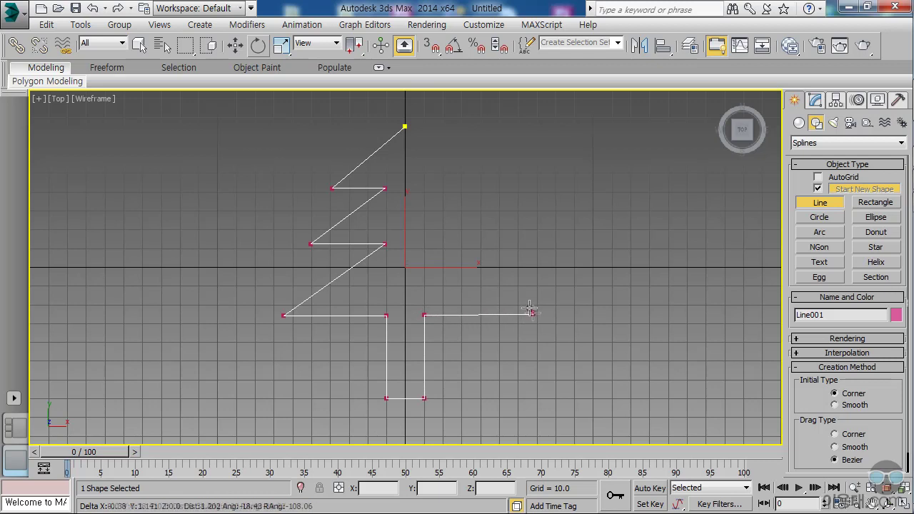
{"action": "left_click", "coordinate": [436, 244]}
{"action": "left_click", "coordinate": [512, 248]}
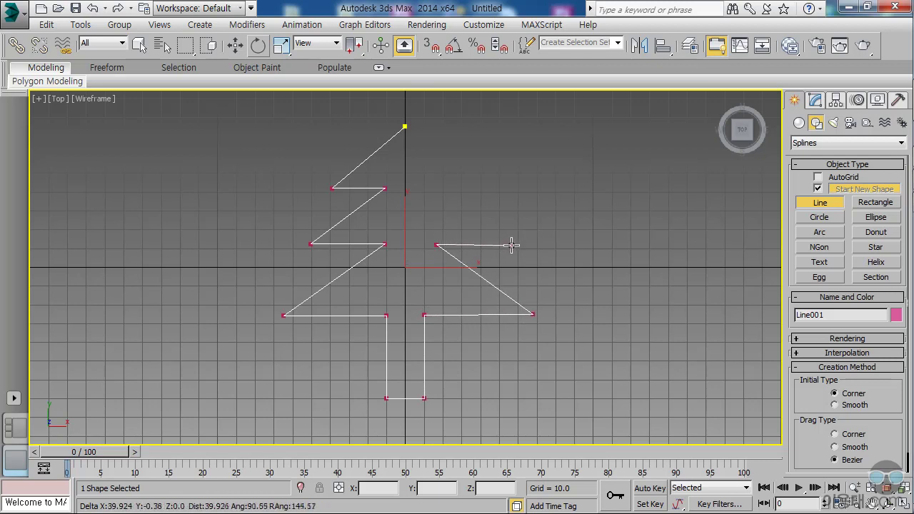
{"action": "left_click", "coordinate": [432, 189]}
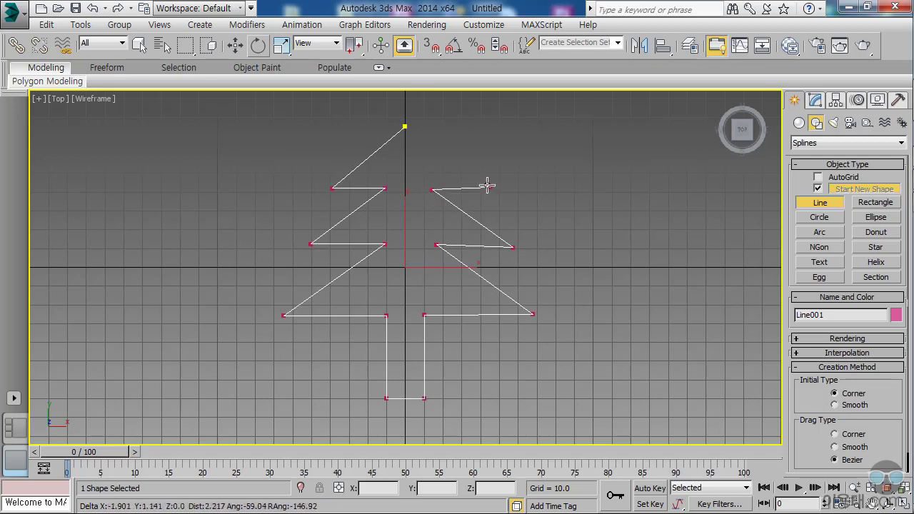
{"action": "left_click", "coordinate": [490, 187]}
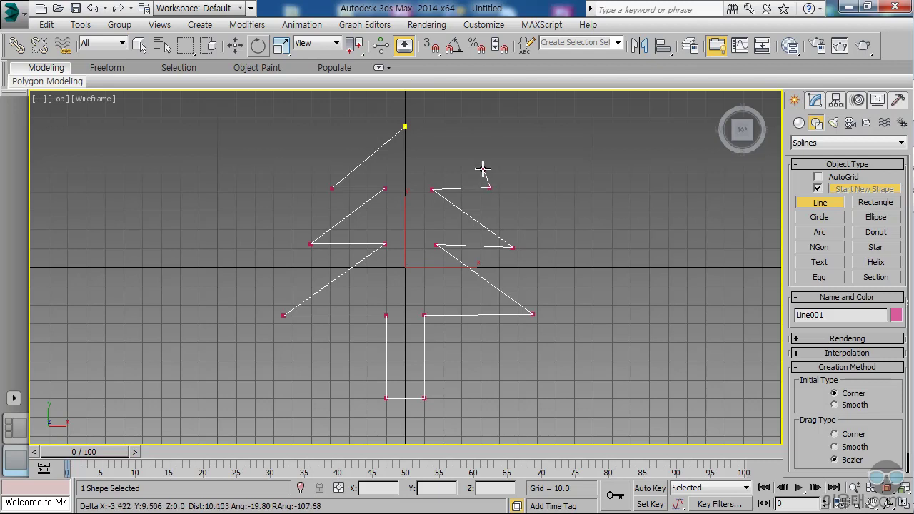
{"action": "left_click", "coordinate": [404, 126]}
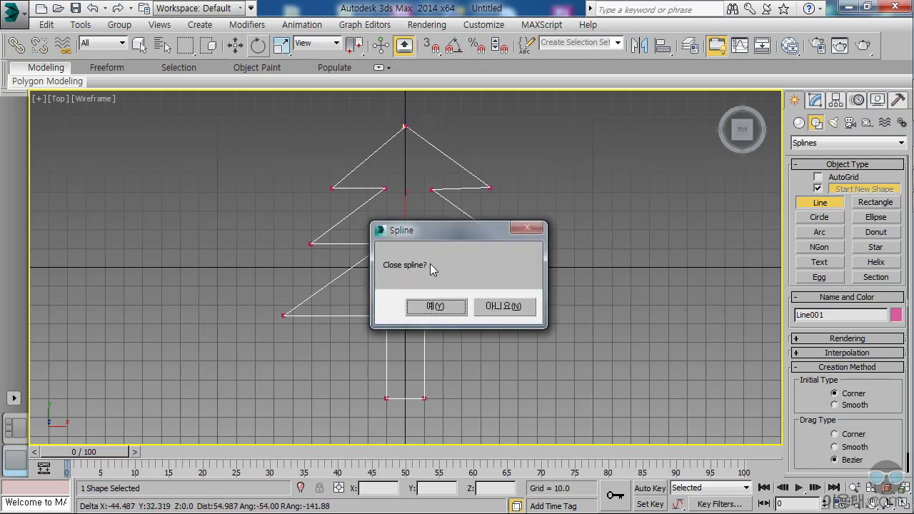
{"action": "left_click", "coordinate": [437, 306]}
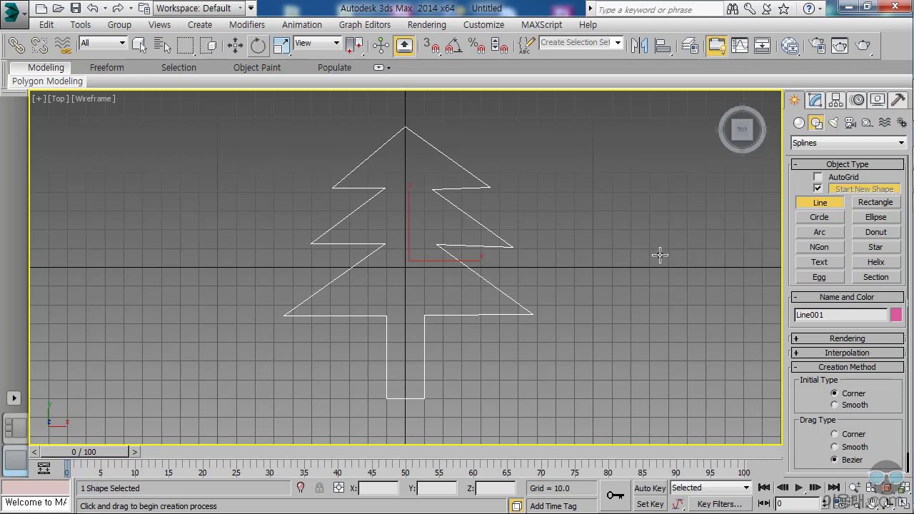
Step: Try drawing a small closed Bezier curve to the right of the tree with Line, and undo it
{"action": "left_click", "coordinate": [641, 172]}
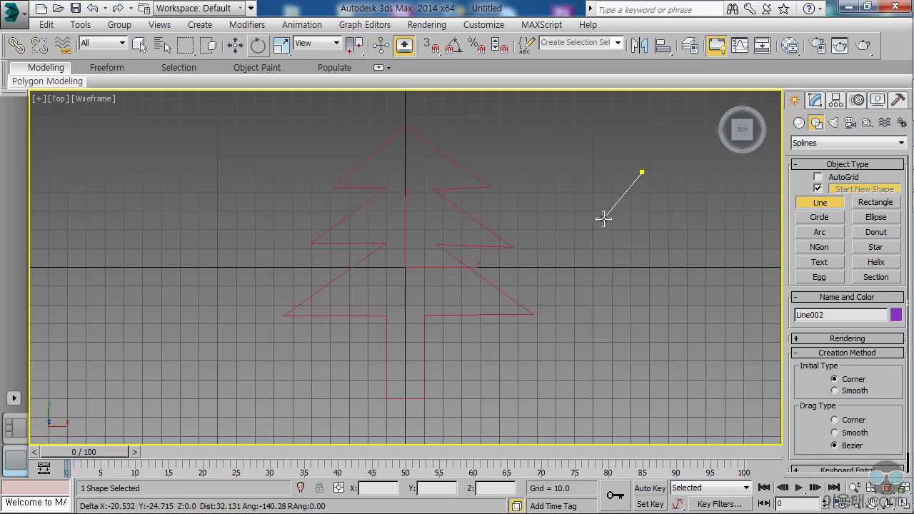
{"action": "left_click_drag", "start_coordinate": [603, 219], "coordinate": [611, 263]}
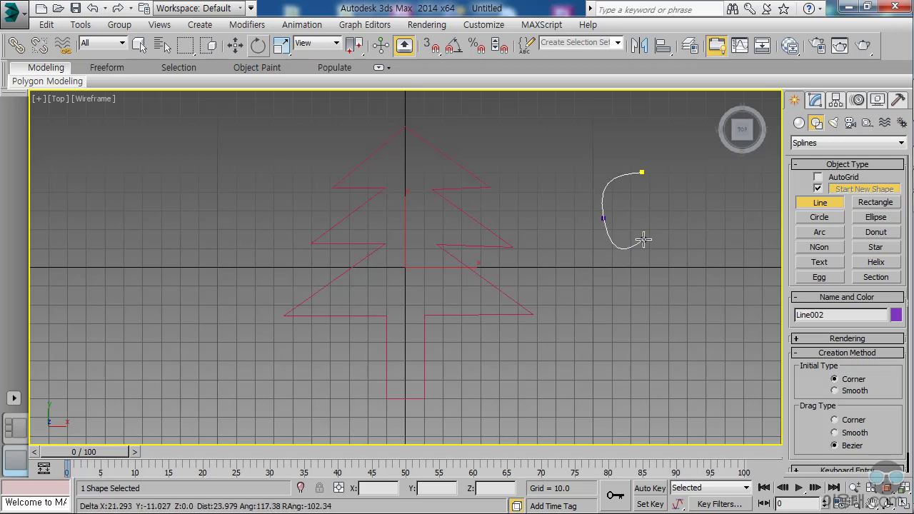
{"action": "left_click", "coordinate": [642, 172]}
{"action": "left_click", "coordinate": [437, 308]}
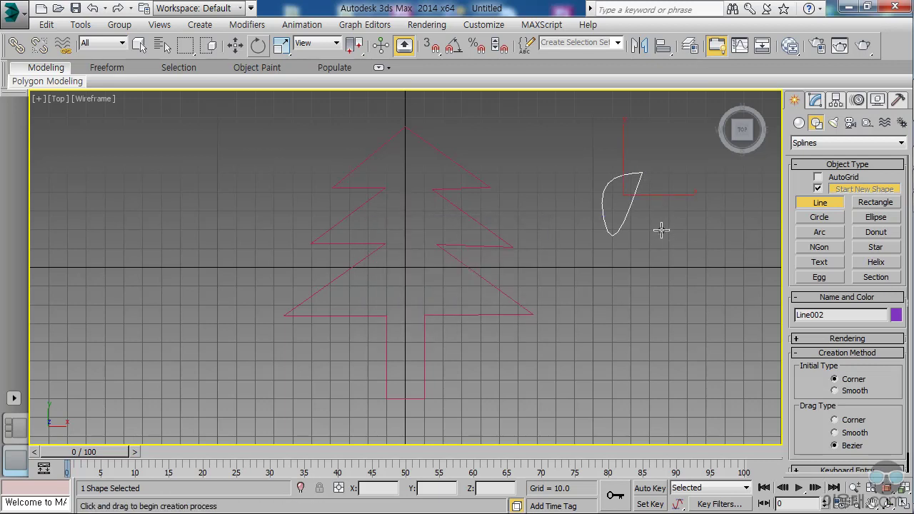
{"action": "key", "text": "ctrl+z"}
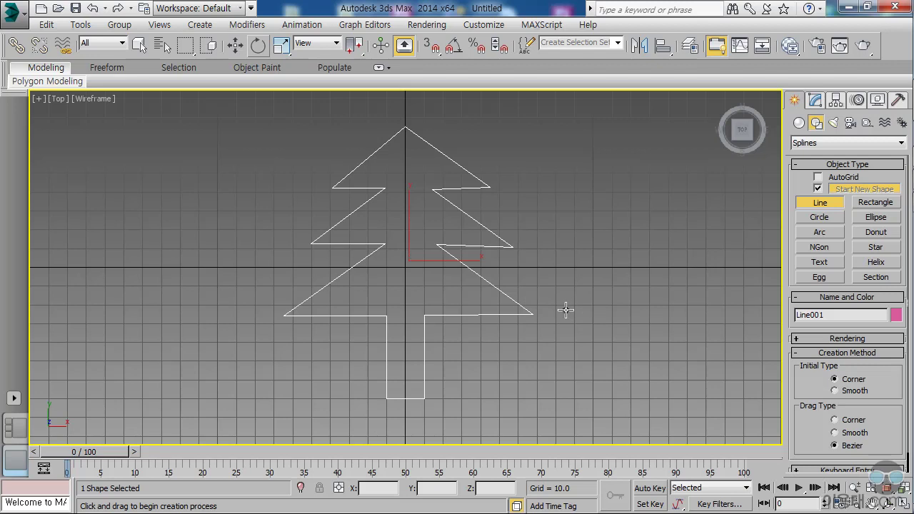
Step: Maximize the Perspective view and render the tree spline, moving the render window aside
{"action": "key", "text": "alt+w"}
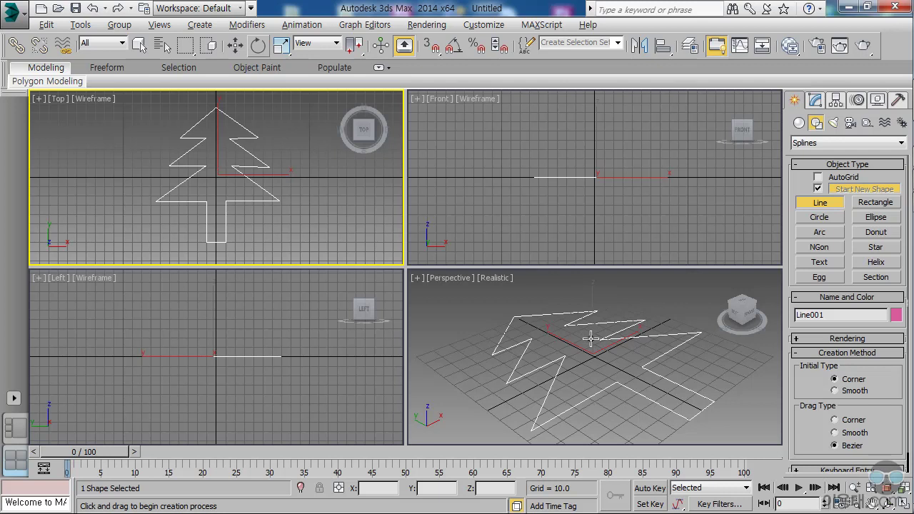
{"action": "key", "text": "alt+w"}
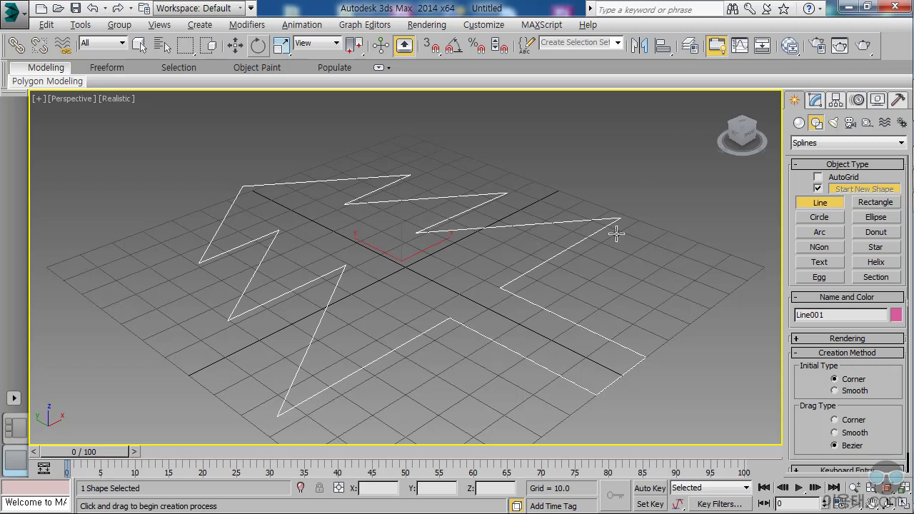
{"action": "left_click", "coordinate": [865, 46]}
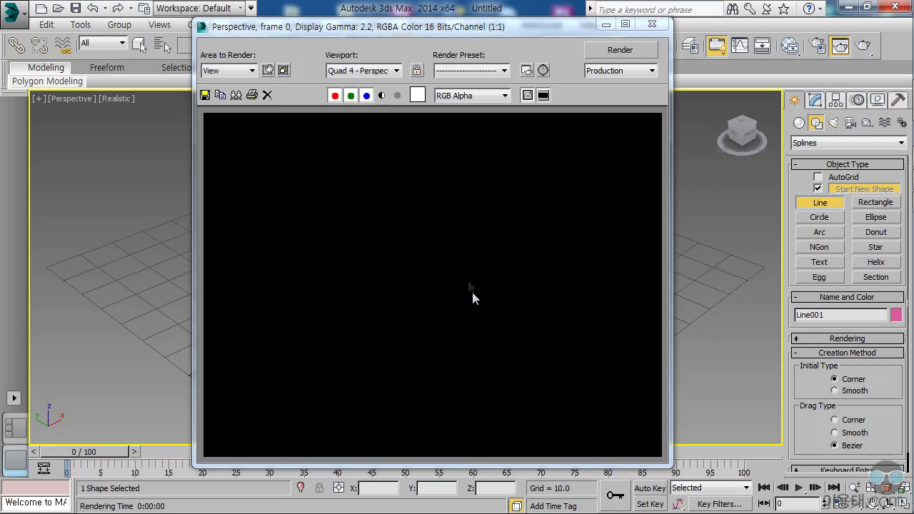
{"action": "left_click_drag", "start_coordinate": [455, 29], "coordinate": [481, 27]}
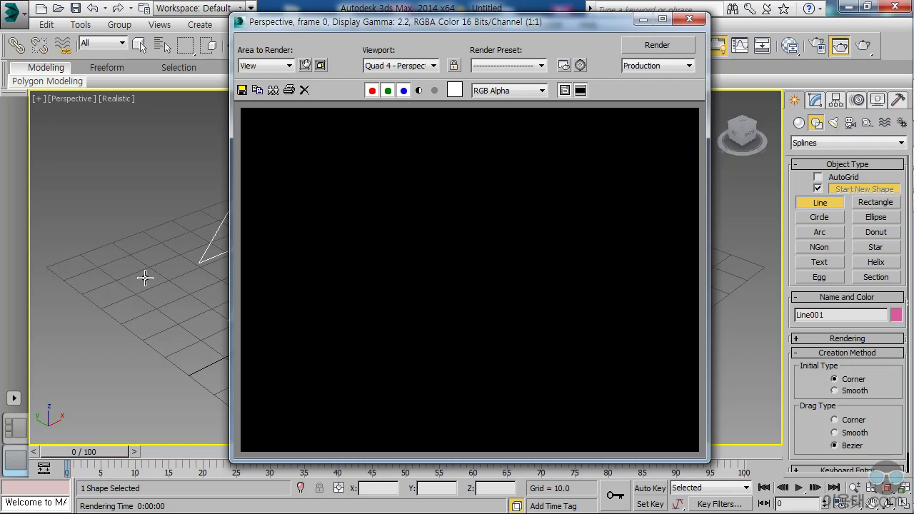
{"action": "left_click", "coordinate": [863, 47]}
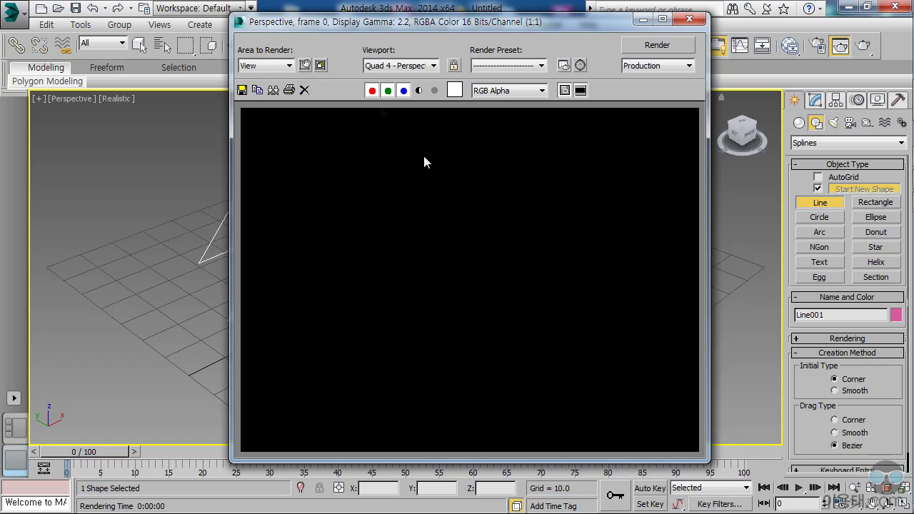
Step: Set the area to render to Region, move the region rectangle to the lower right of the image, and close the render window
{"action": "left_click", "coordinate": [305, 65]}
{"action": "left_click_drag", "start_coordinate": [288, 141], "coordinate": [432, 242]}
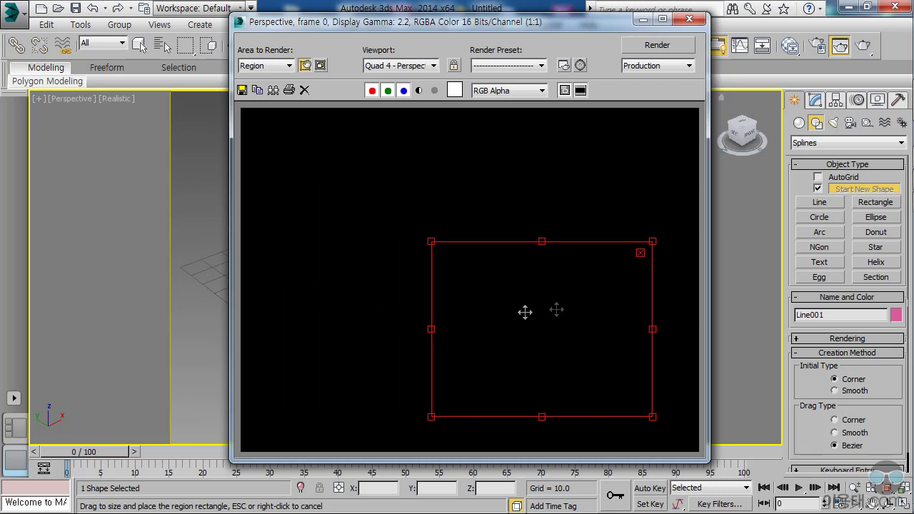
{"action": "left_click", "coordinate": [305, 67]}
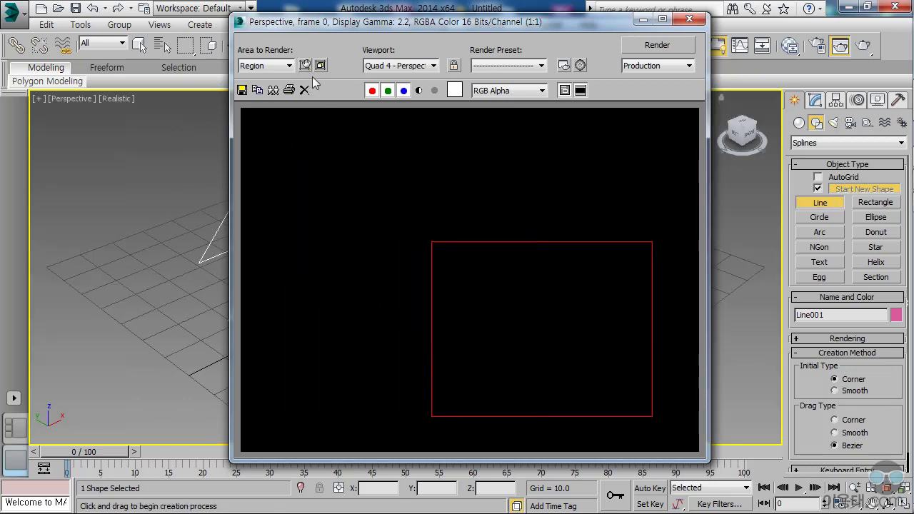
{"action": "left_click", "coordinate": [697, 20]}
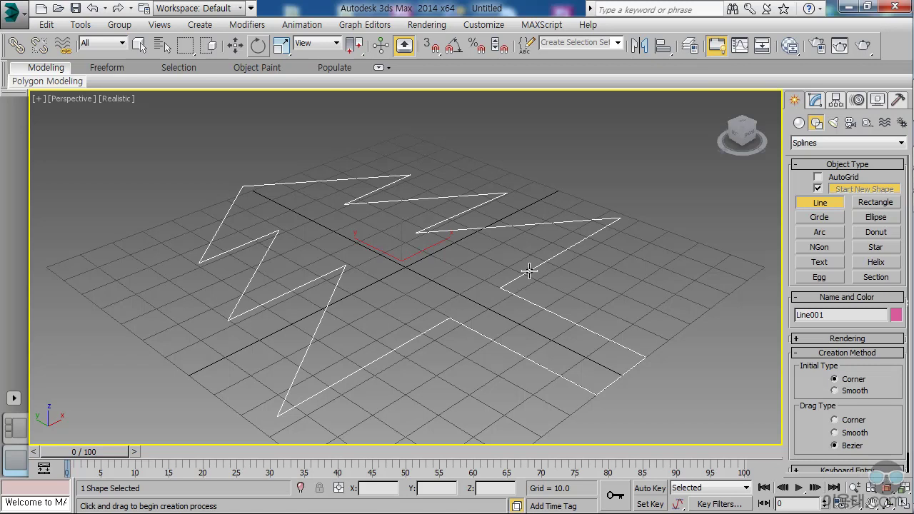
Step: Apply an Extrude modifier to the closed tree spline
{"action": "left_click", "coordinate": [816, 101]}
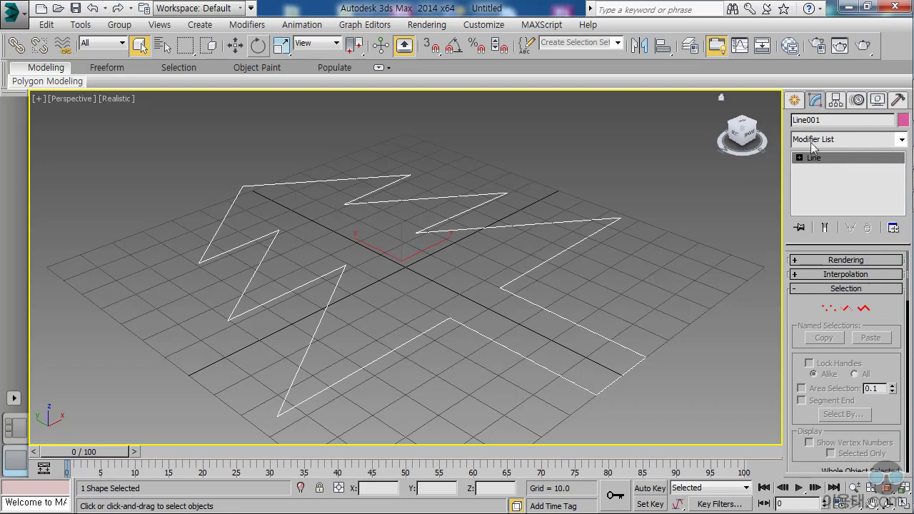
{"action": "left_click", "coordinate": [901, 140]}
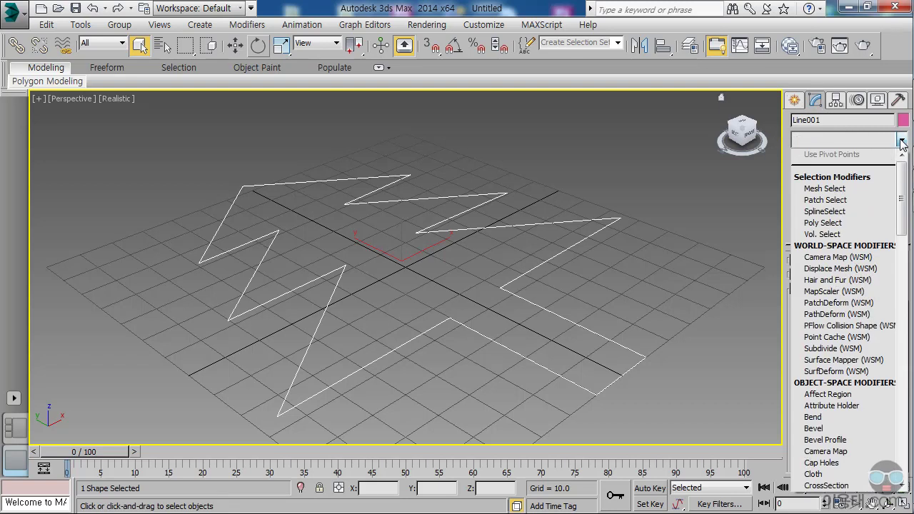
{"action": "mouse_move", "coordinate": [901, 183]}
{"action": "left_mouse_down"}
{"action": "mouse_move", "coordinate": [904, 425]}
{"action": "mouse_move", "coordinate": [910, 175]}
{"action": "mouse_move", "coordinate": [911, 412]}
{"action": "mouse_move", "coordinate": [901, 199]}
{"action": "mouse_move", "coordinate": [895, 221]}
{"action": "mouse_move", "coordinate": [905, 175]}
{"action": "mouse_move", "coordinate": [907, 428]}
{"action": "mouse_move", "coordinate": [906, 185]}
{"action": "left_mouse_up"}
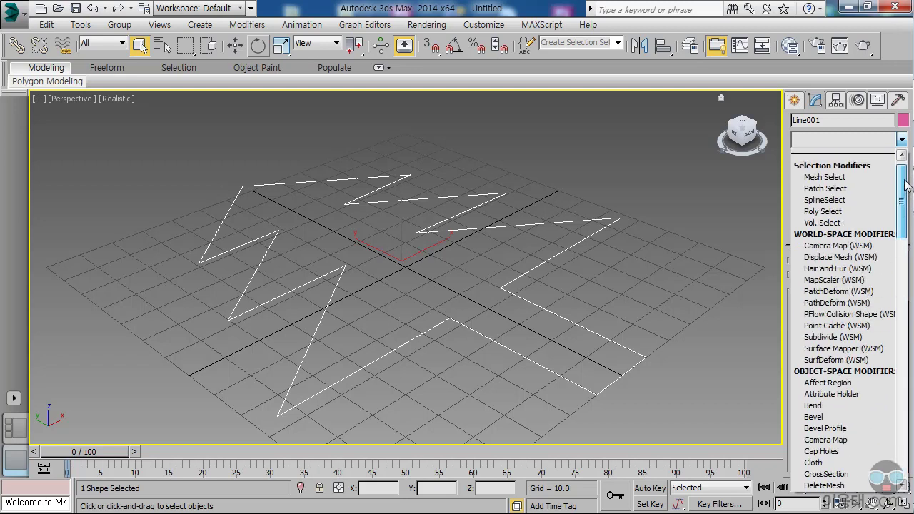
{"action": "left_click_drag", "start_coordinate": [906, 186], "coordinate": [902, 247]}
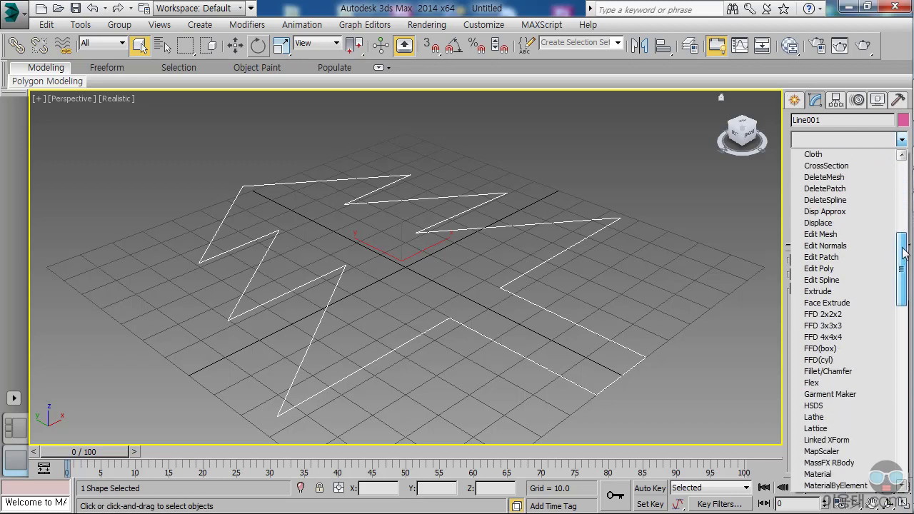
{"action": "left_click", "coordinate": [829, 291]}
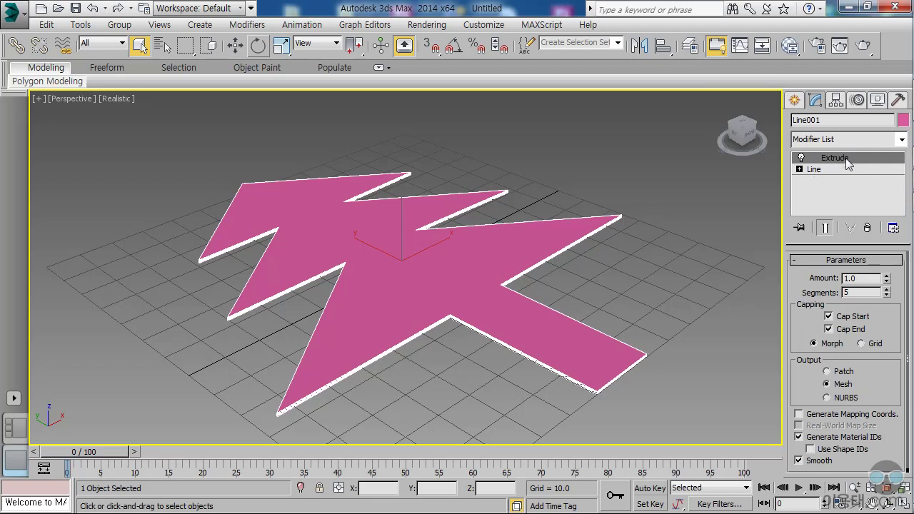
Step: Check the base Line level in the modifier stack, and set the Extrude amount to 24
{"action": "left_click", "coordinate": [819, 170]}
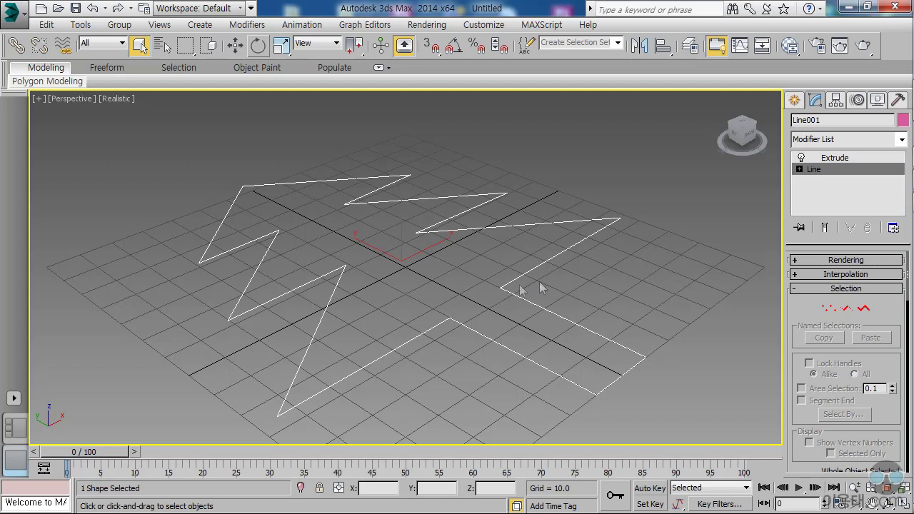
{"action": "left_click", "coordinate": [836, 158]}
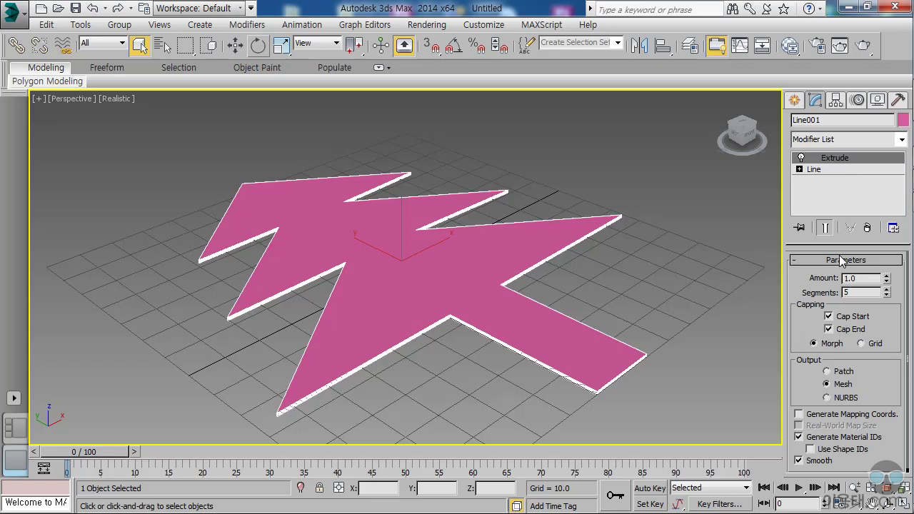
{"action": "left_click_drag", "start_coordinate": [888, 281], "coordinate": [892, 243]}
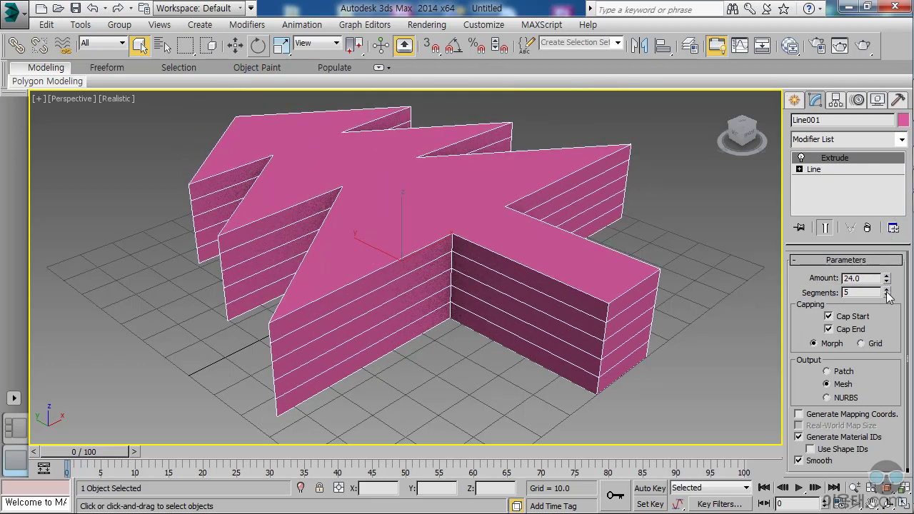
Step: Set the tree extrusion's number of segments to 1
{"action": "left_click_drag", "start_coordinate": [886, 291], "coordinate": [888, 289]}
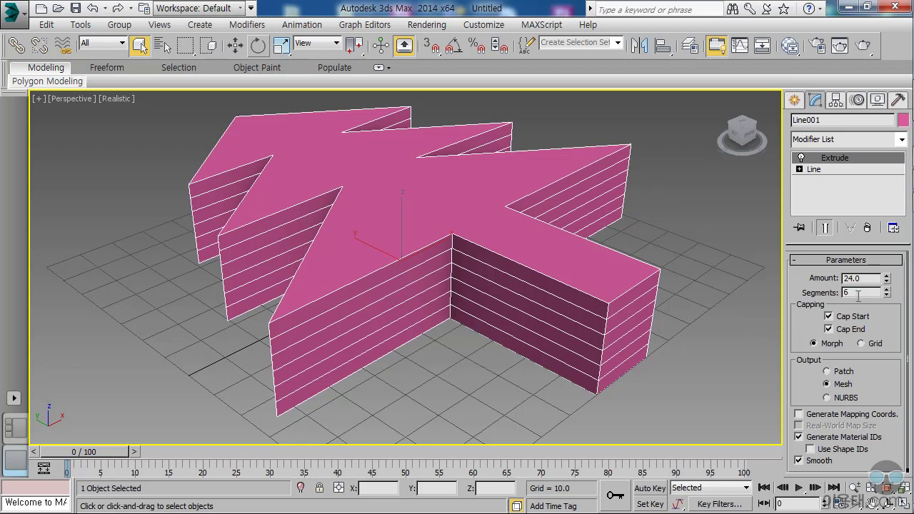
{"action": "left_click", "coordinate": [886, 296]}
{"action": "left_click", "coordinate": [886, 296]}
{"action": "left_click", "coordinate": [886, 295]}
{"action": "left_click", "coordinate": [886, 295]}
{"action": "left_click", "coordinate": [885, 296]}
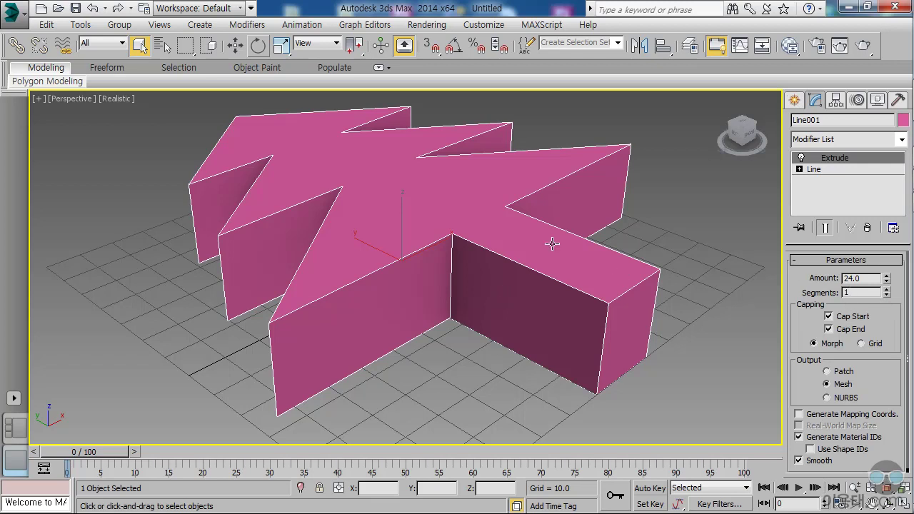
Step: Render the extruded tree with the render region enlarged to cover the whole image, and close the render window
{"action": "left_click", "coordinate": [839, 45]}
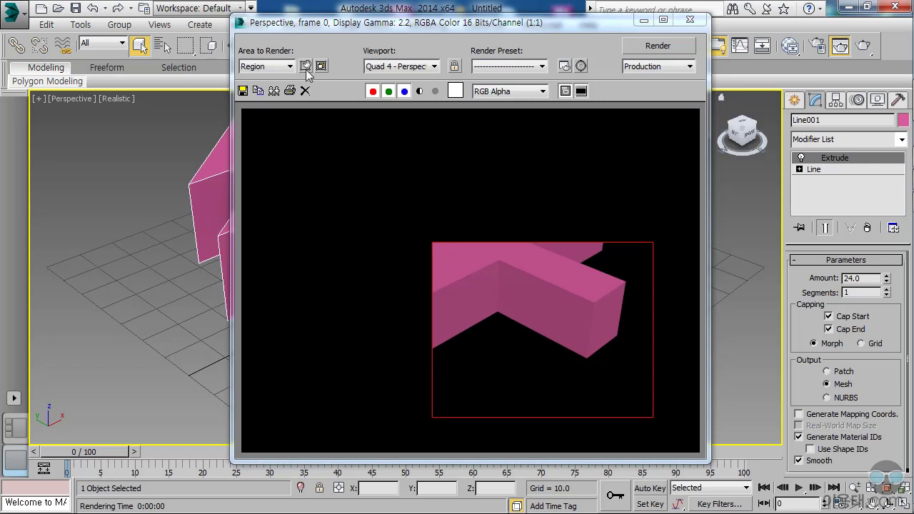
{"action": "left_click", "coordinate": [305, 65]}
{"action": "left_click_drag", "start_coordinate": [432, 243], "coordinate": [256, 122]}
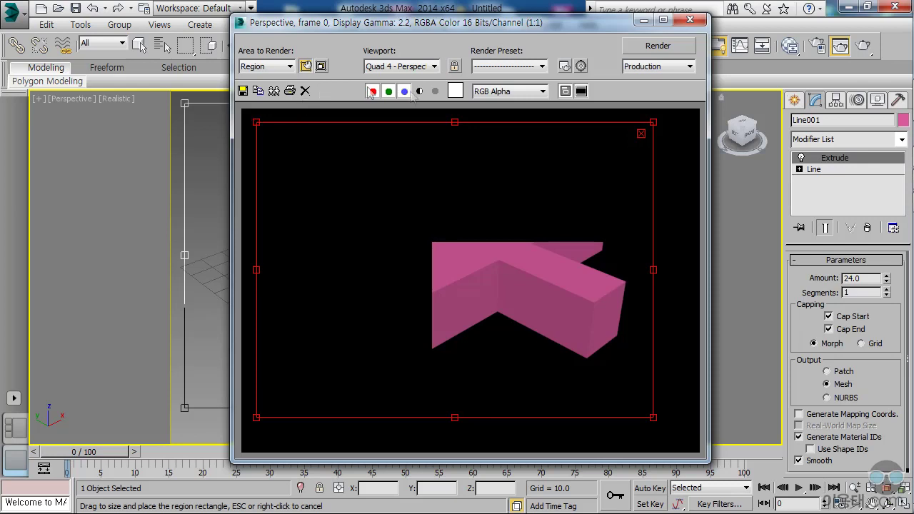
{"action": "left_click_drag", "start_coordinate": [653, 122], "coordinate": [698, 111]}
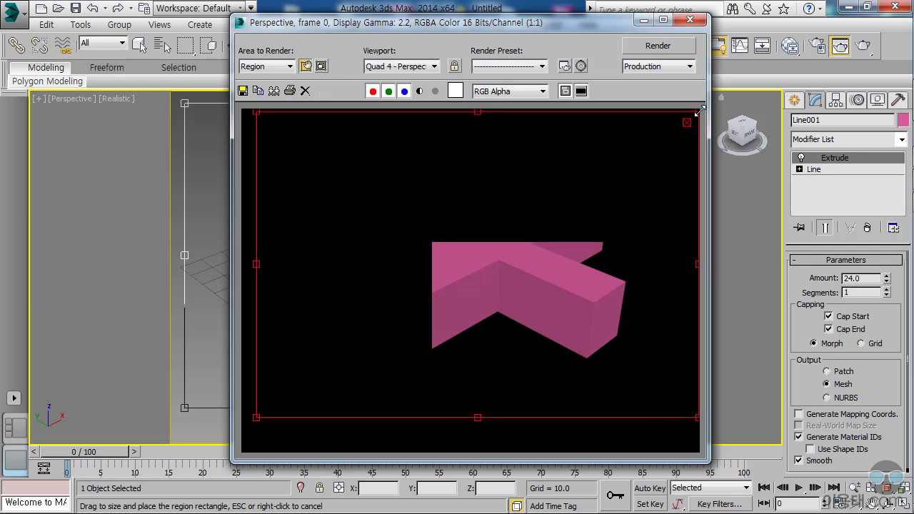
{"action": "left_click_drag", "start_coordinate": [257, 419], "coordinate": [242, 449]}
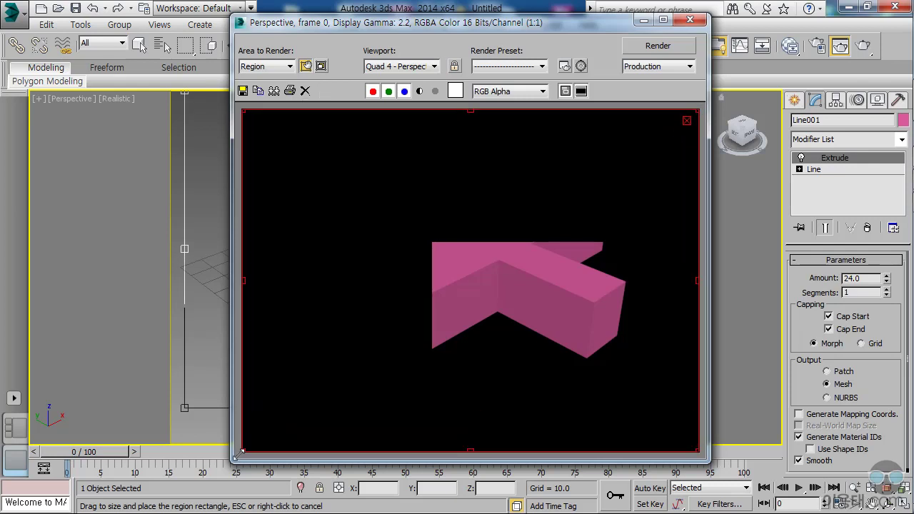
{"action": "left_click", "coordinate": [306, 66]}
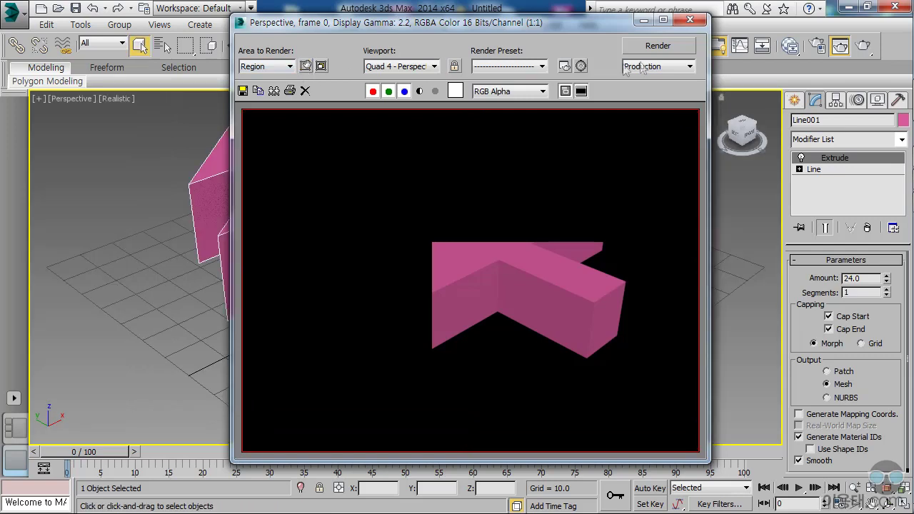
{"action": "left_click", "coordinate": [658, 46]}
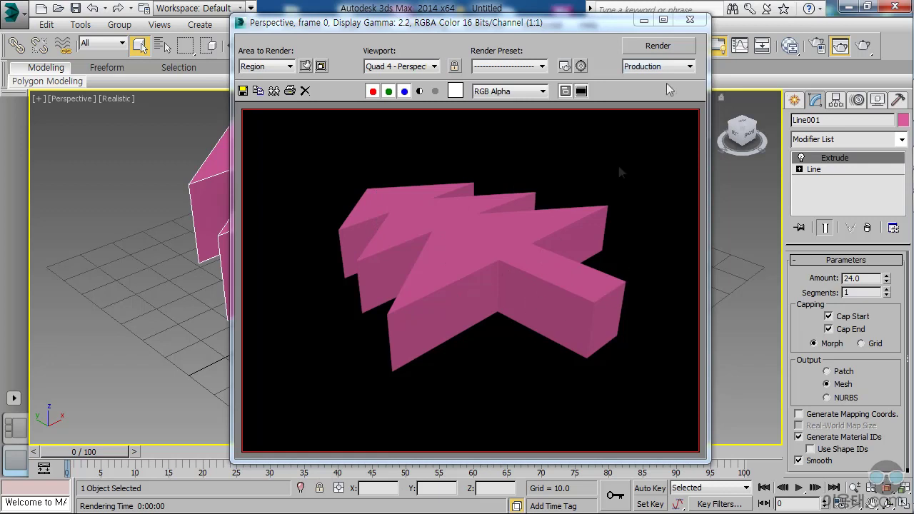
{"action": "left_click", "coordinate": [690, 20]}
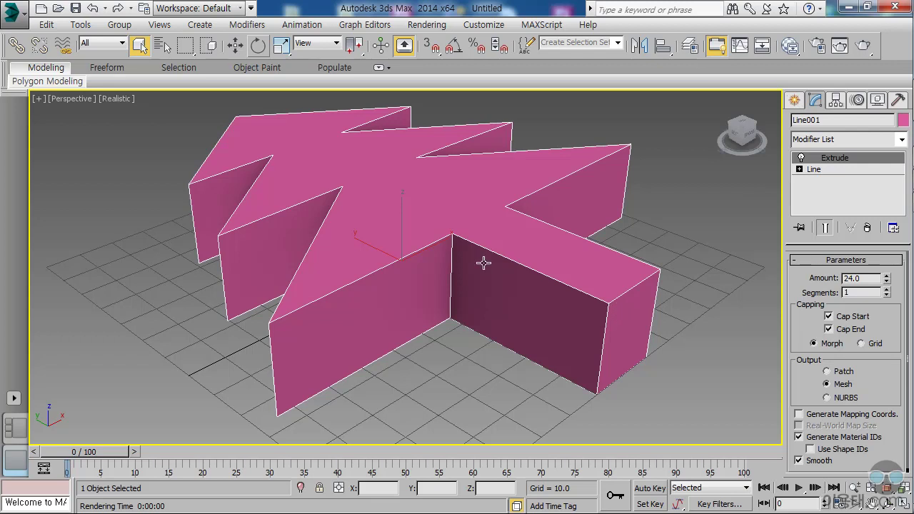
Step: Delete the extruded tree and restore the four-viewport layout
{"action": "left_click", "coordinate": [814, 170]}
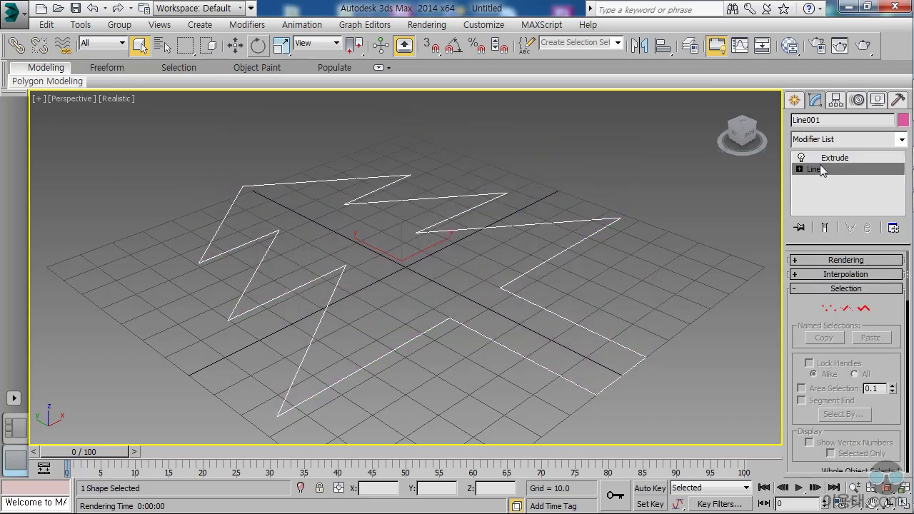
{"action": "key", "text": "Delete"}
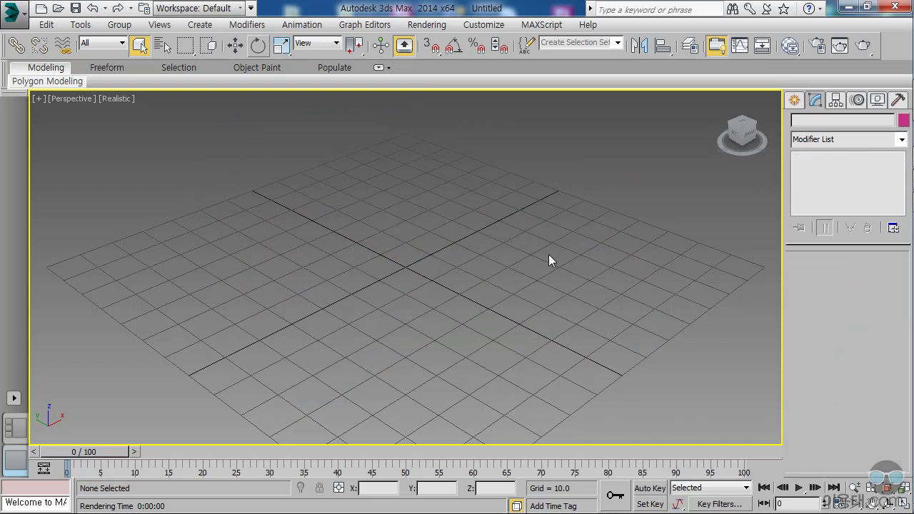
{"action": "key", "text": "alt+w"}
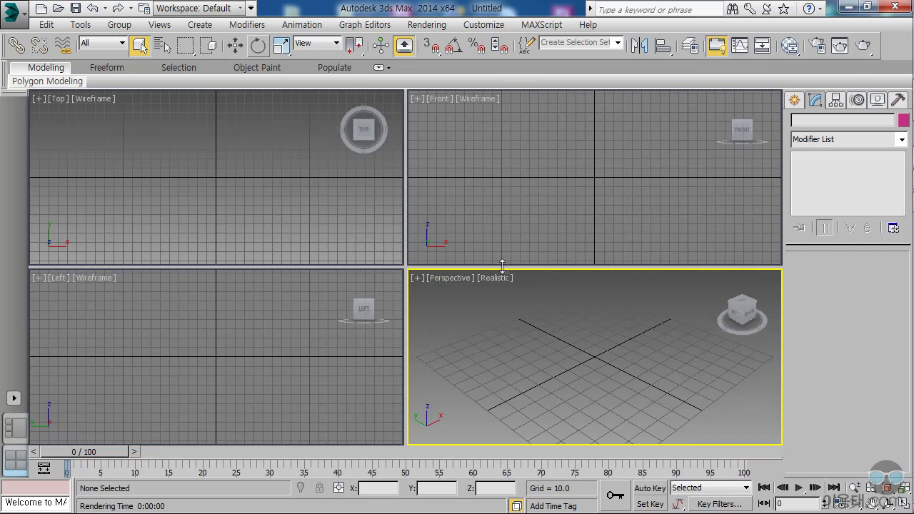
Step: Create a text spline in the Top view and shorten its text to MAX
{"action": "left_click", "coordinate": [794, 100]}
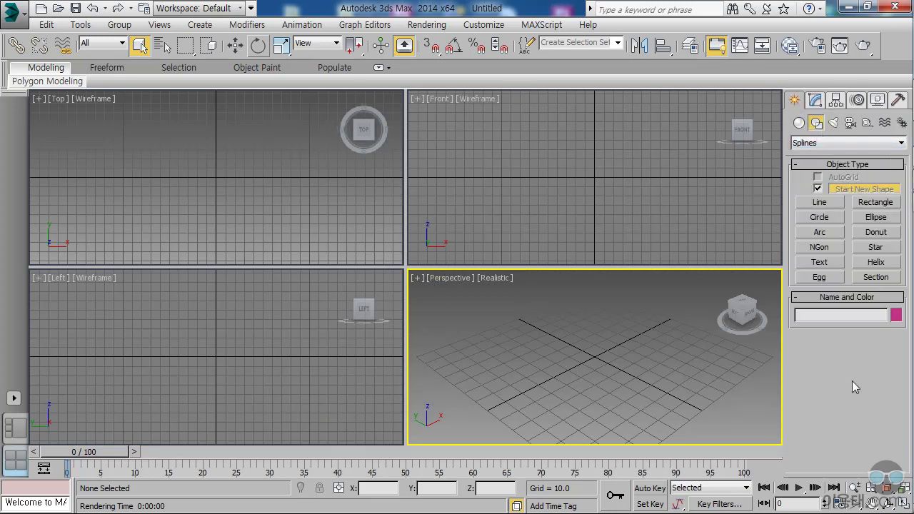
{"action": "left_click", "coordinate": [826, 263]}
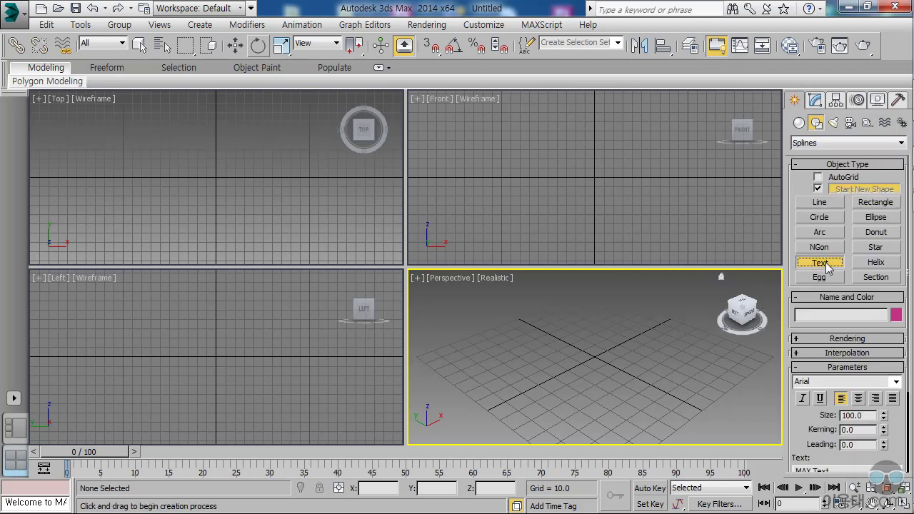
{"action": "left_click", "coordinate": [139, 175]}
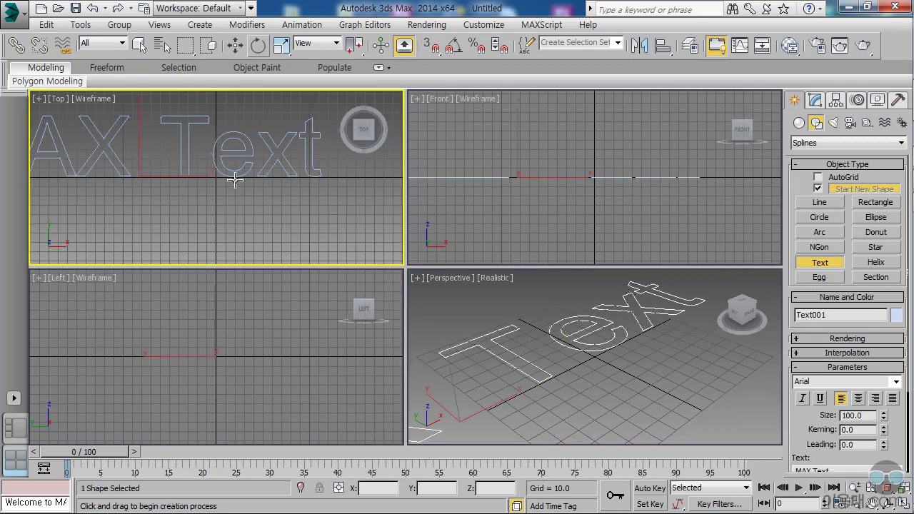
{"action": "left_click_drag", "start_coordinate": [804, 424], "coordinate": [805, 374]}
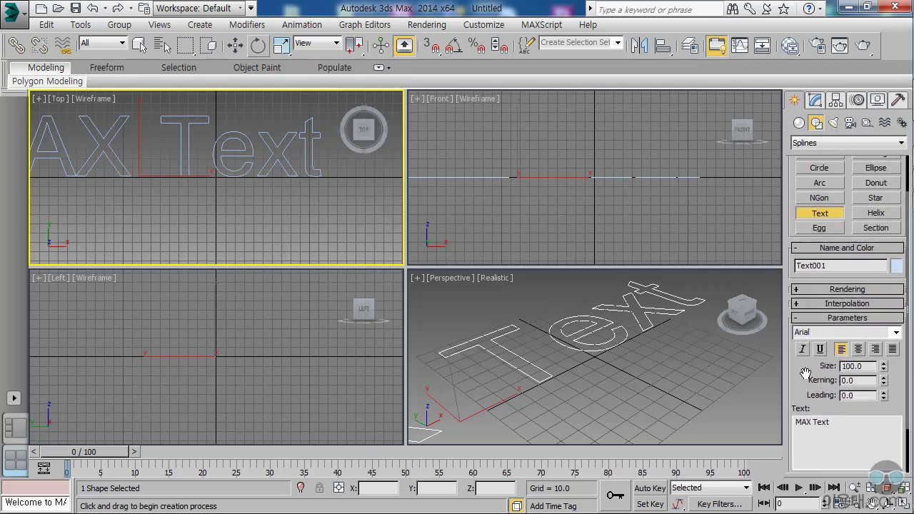
{"action": "left_click", "coordinate": [834, 422]}
{"action": "key", "text": "BackSpace"}
{"action": "key", "text": "BackSpace"}
{"action": "key", "text": "BackSpace"}
{"action": "key", "text": "BackSpace"}
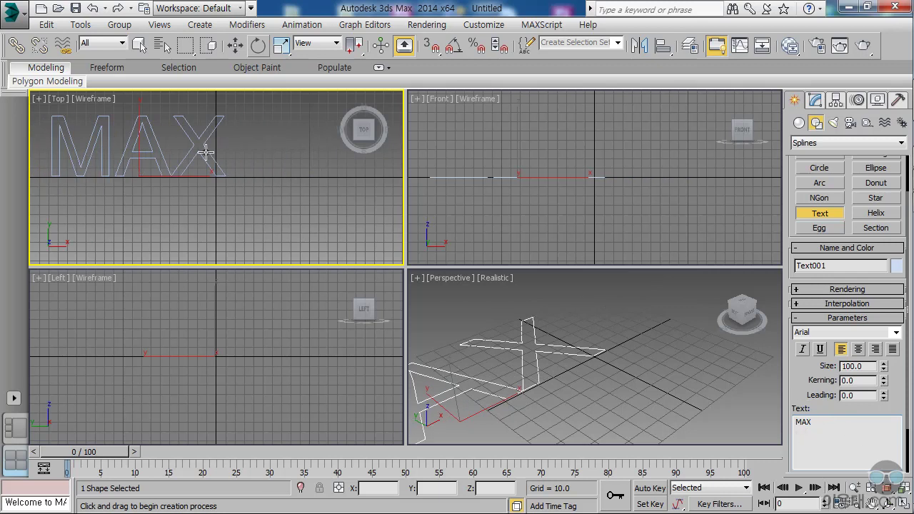
Step: Move the MAX text to about X -0.2, Y -27.6 in the Top view, and maximize the Perspective view
{"action": "left_click", "coordinate": [236, 46]}
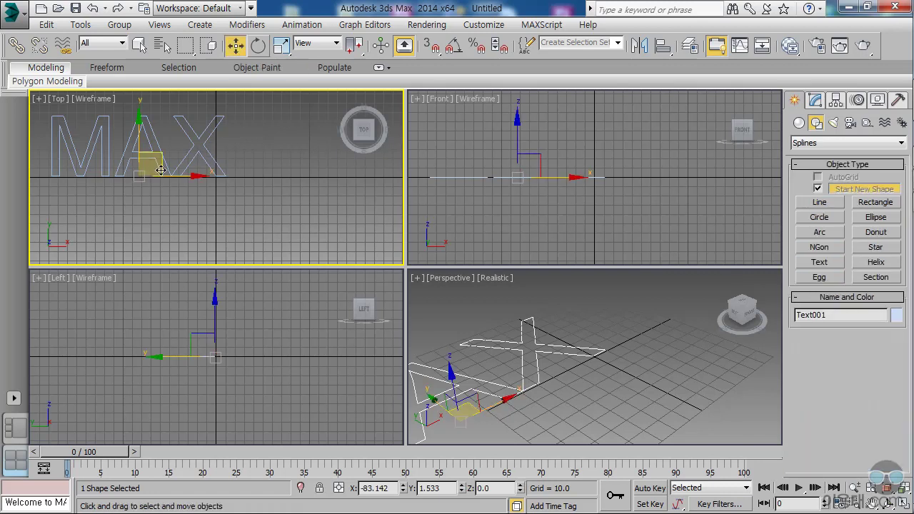
{"action": "left_click_drag", "start_coordinate": [158, 163], "coordinate": [235, 190]}
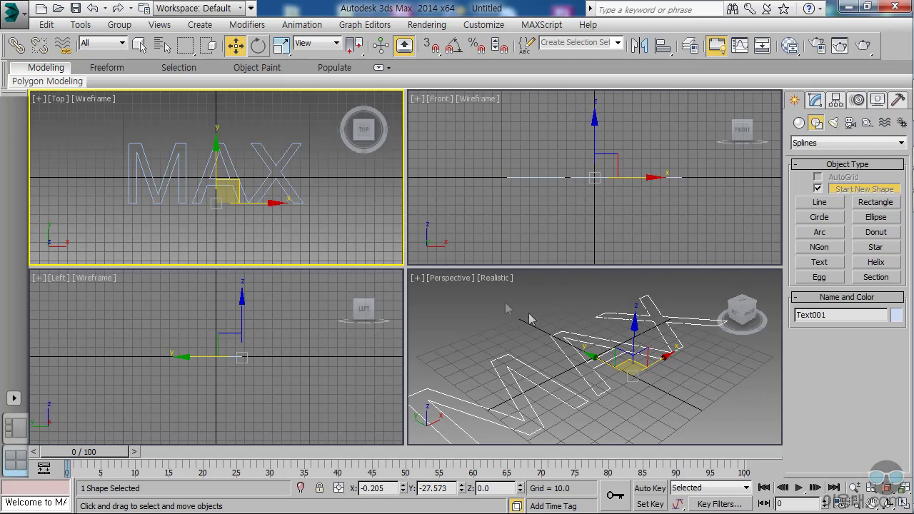
{"action": "left_click", "coordinate": [625, 372]}
{"action": "key", "text": "alt+w"}
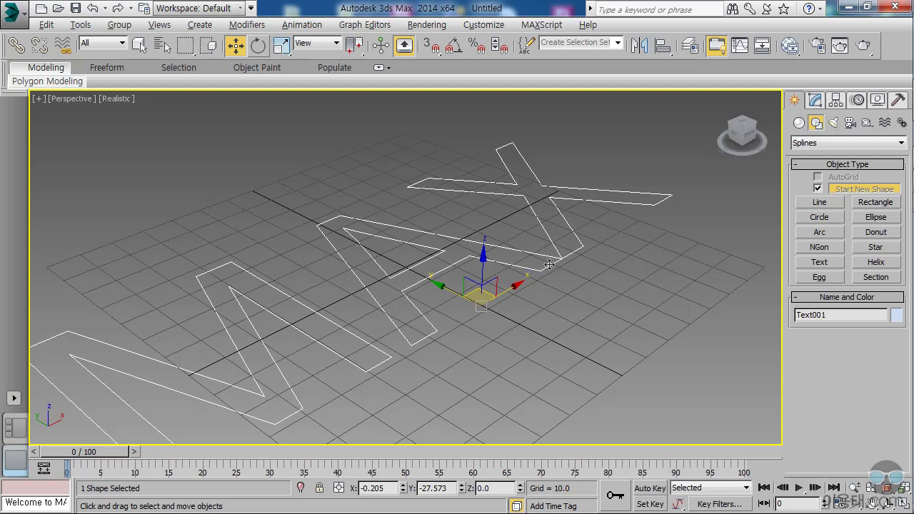
Step: Apply an Extrude modifier to the MAX text spline
{"action": "left_click", "coordinate": [815, 100]}
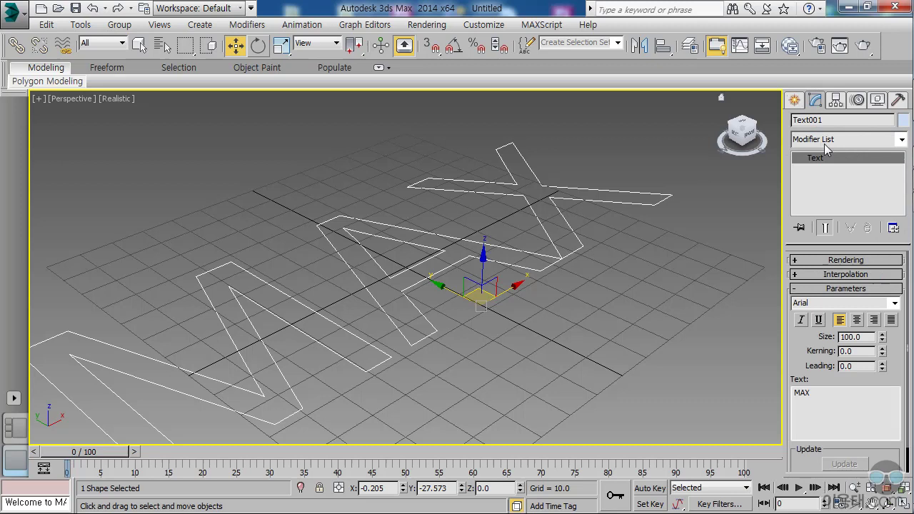
{"action": "left_click", "coordinate": [901, 139]}
{"action": "scroll", "coordinate": [903, 153], "scroll_direction": "up", "scroll_amount": 5}
{"action": "scroll", "coordinate": [903, 211], "scroll_direction": "down", "scroll_amount": 8}
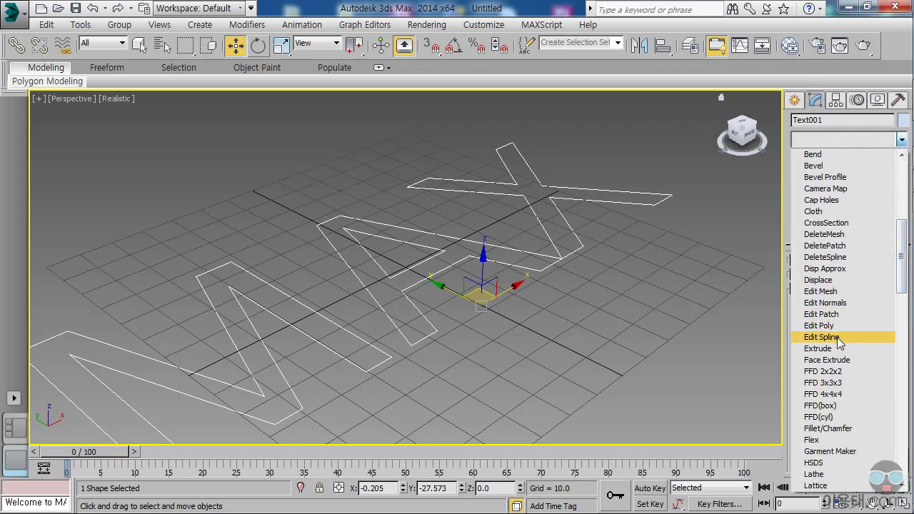
{"action": "left_click", "coordinate": [832, 350]}
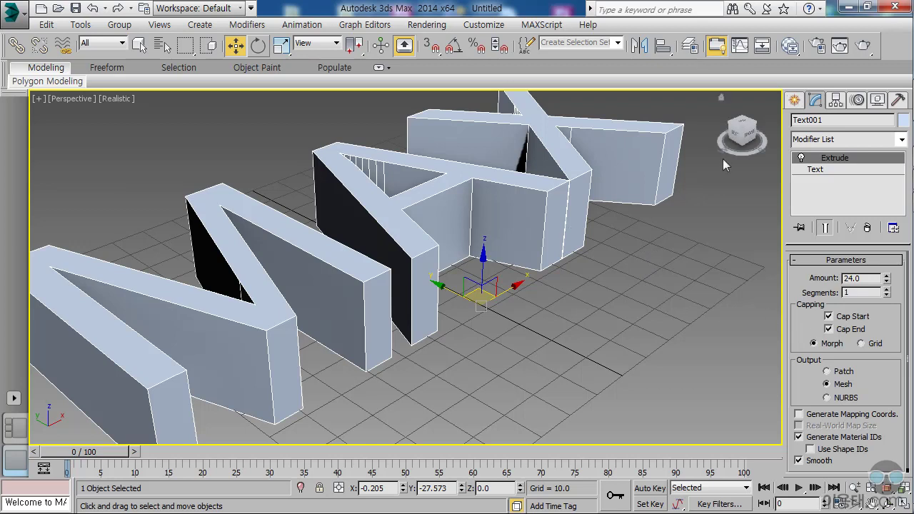
Step: Delete the extruded MAX text from the scene
{"action": "left_click", "coordinate": [818, 170]}
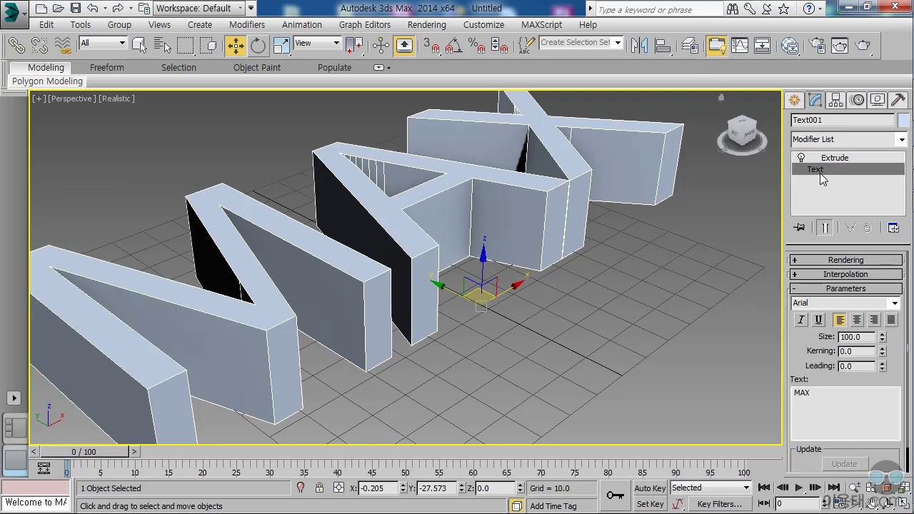
{"action": "key", "text": "Delete"}
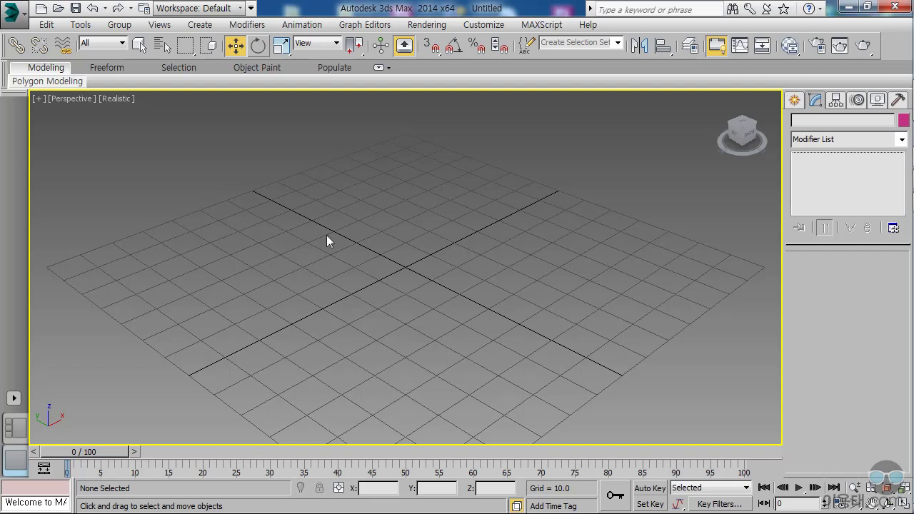
Step: Import logo.ai from the ai folder, merging it with the current scene and bringing its shapes in as a single object
{"action": "left_click", "coordinate": [13, 12]}
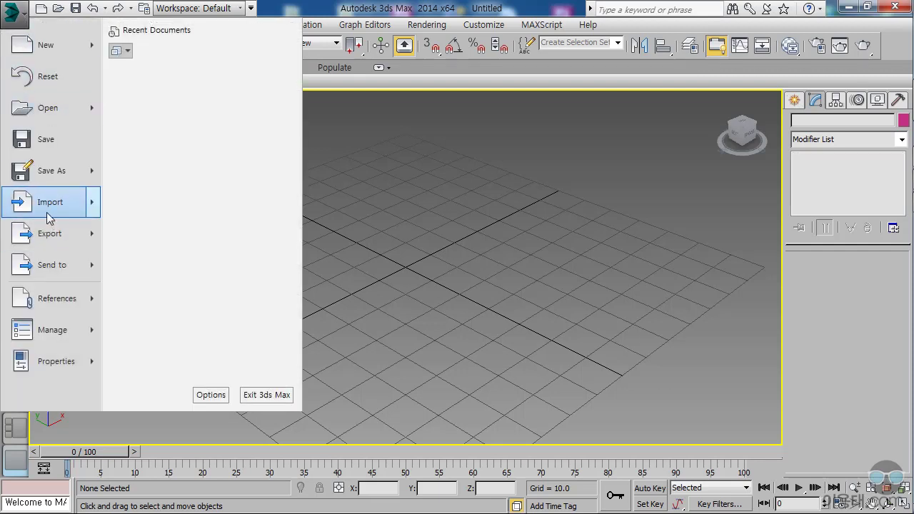
{"action": "mouse_move", "coordinate": [53, 212]}
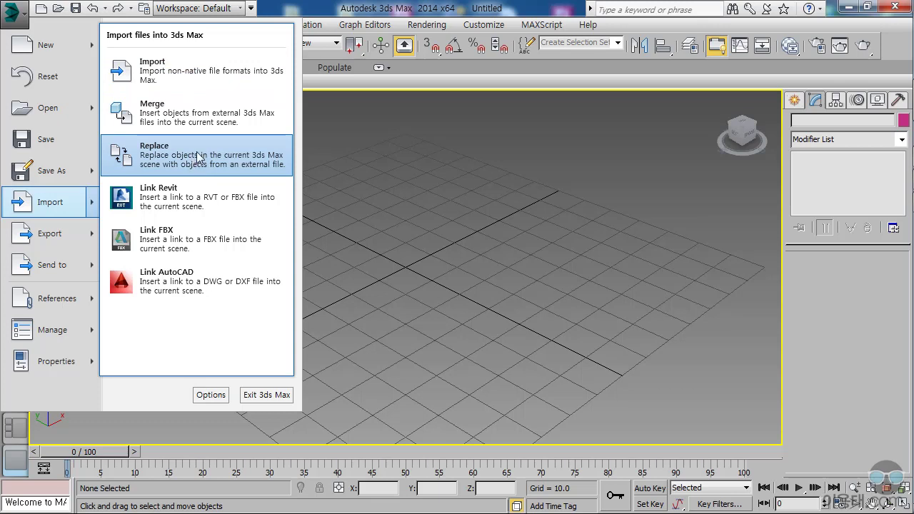
{"action": "left_click", "coordinate": [193, 75]}
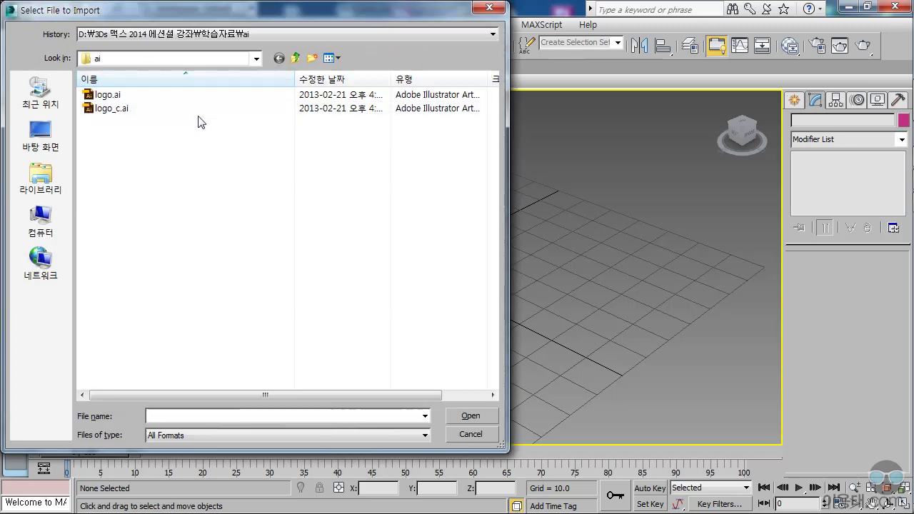
{"action": "left_click_drag", "start_coordinate": [260, 10], "coordinate": [317, 24]}
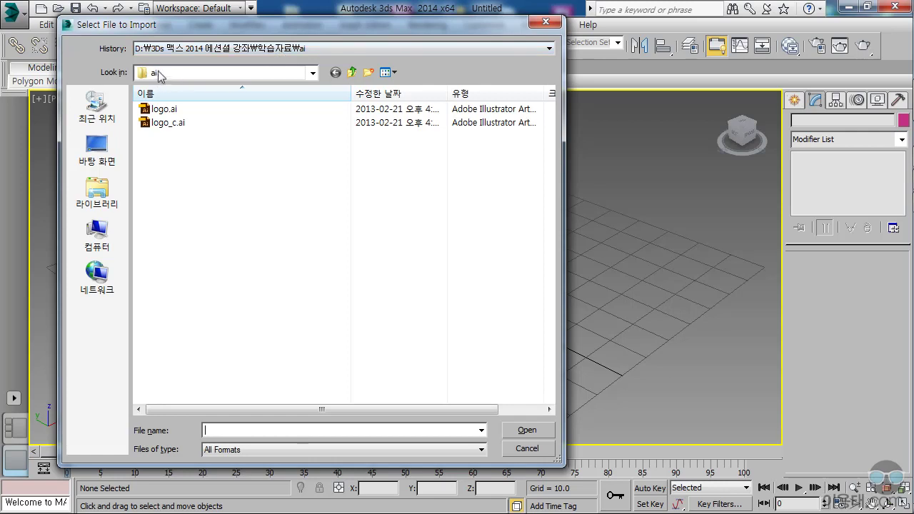
{"action": "left_click", "coordinate": [167, 112]}
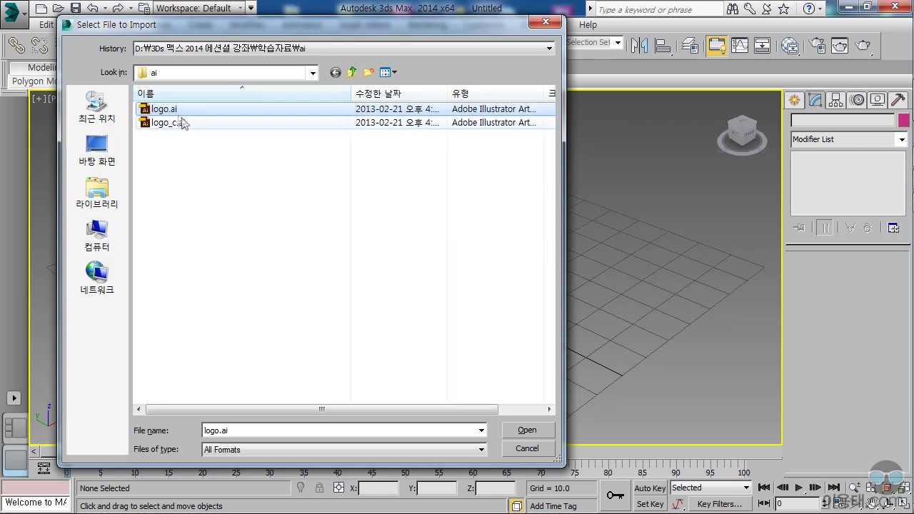
{"action": "left_click", "coordinate": [170, 110]}
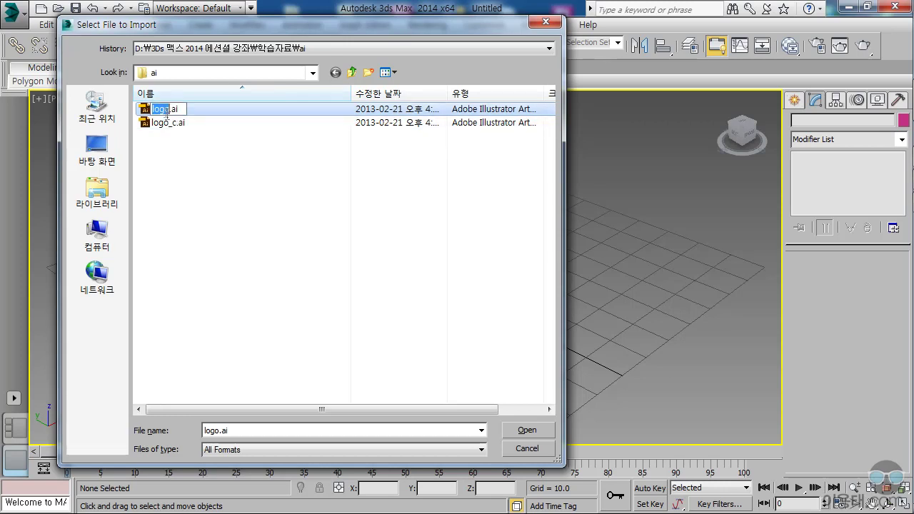
{"action": "left_click", "coordinate": [540, 429]}
{"action": "left_click", "coordinate": [538, 428]}
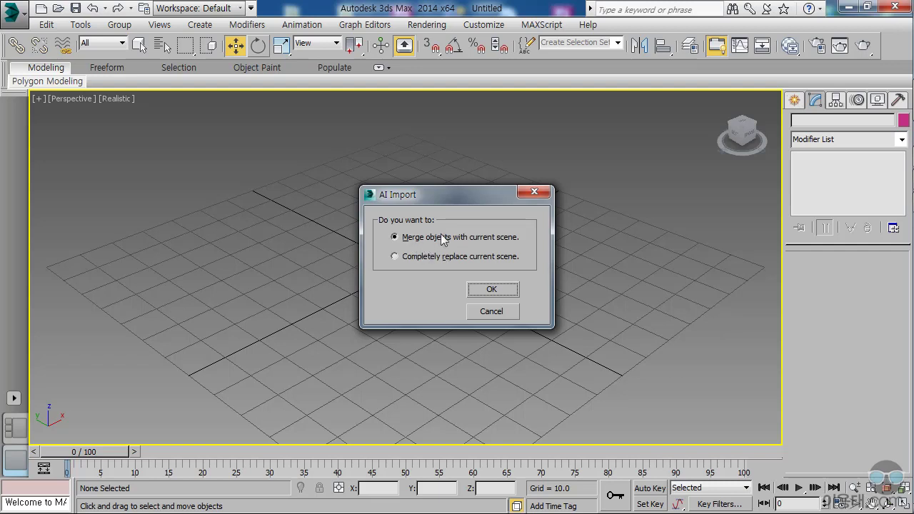
{"action": "left_click", "coordinate": [491, 291]}
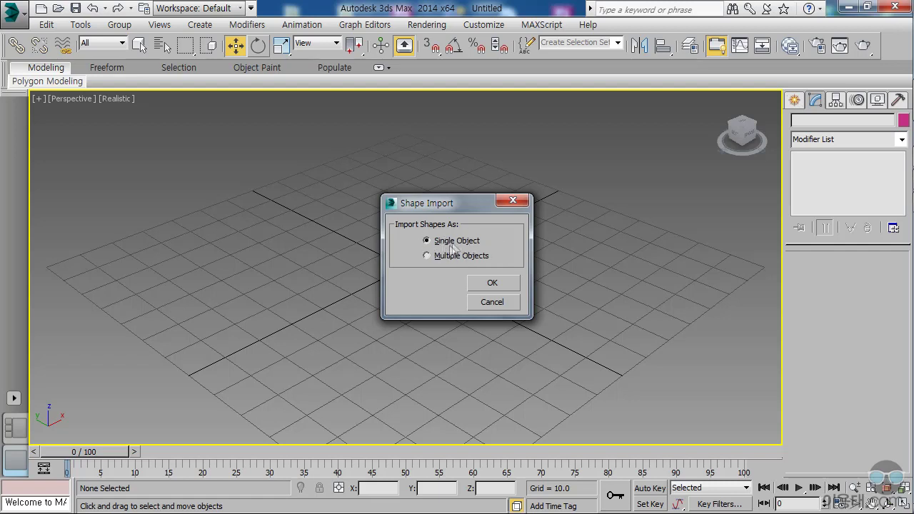
{"action": "left_click", "coordinate": [511, 284]}
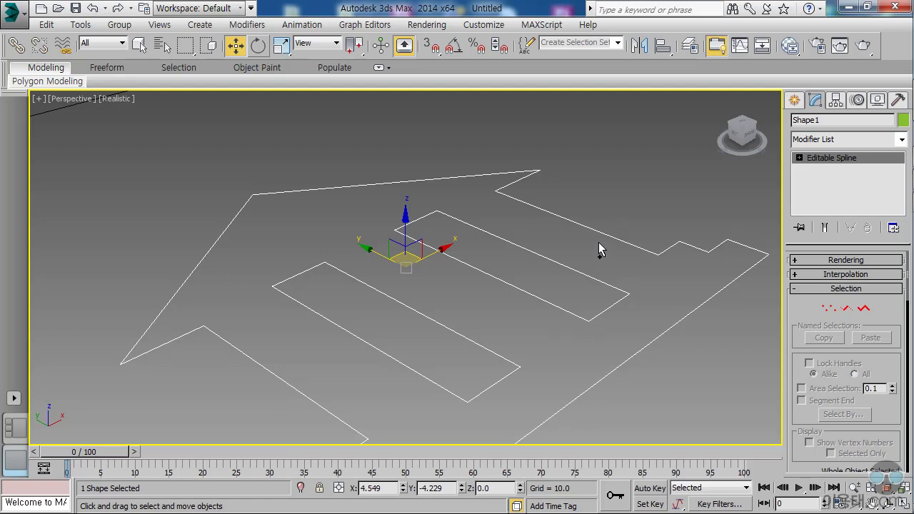
Step: Apply an Extrude modifier to the imported logo shape
{"action": "scroll", "coordinate": [593, 243], "scroll_direction": "down", "scroll_amount": 5}
{"action": "scroll", "coordinate": [600, 247], "scroll_direction": "down", "scroll_amount": 1}
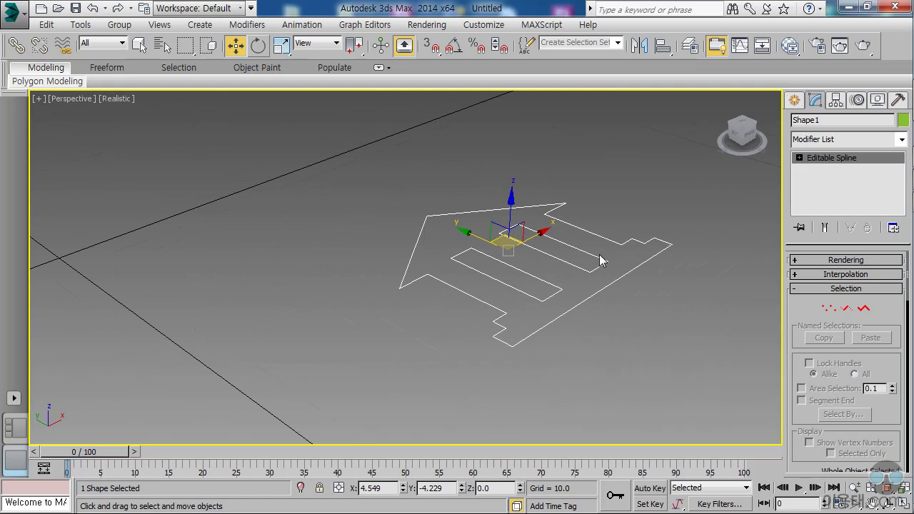
{"action": "middle_click_drag", "start_coordinate": [644, 261], "coordinate": [622, 267]}
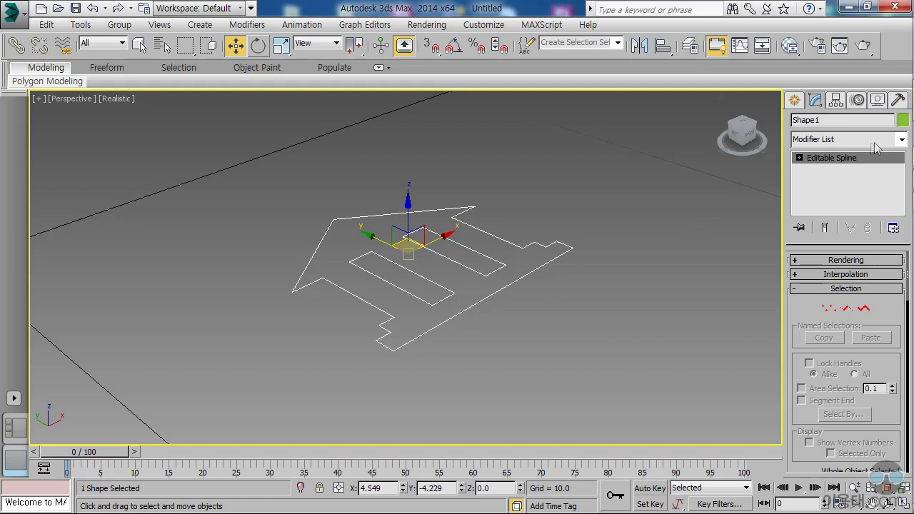
{"action": "left_click", "coordinate": [902, 139]}
{"action": "left_click_drag", "start_coordinate": [903, 207], "coordinate": [906, 251]}
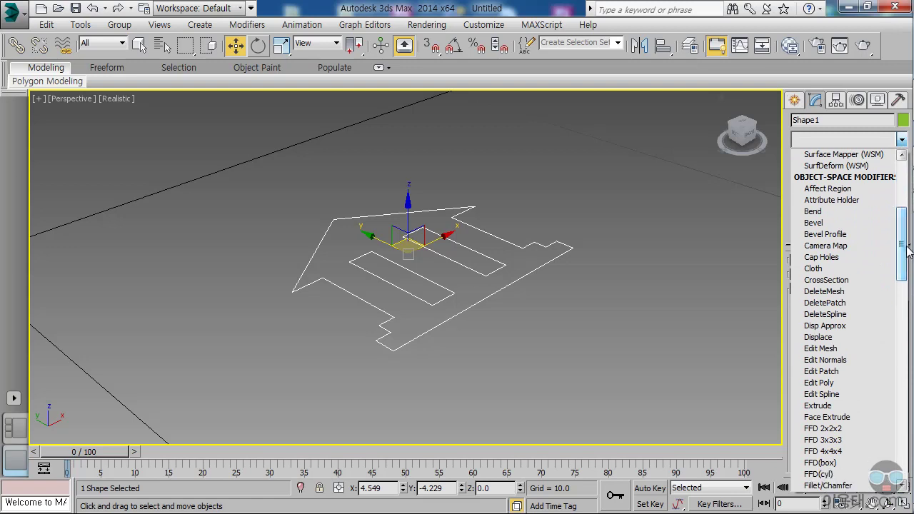
{"action": "left_click", "coordinate": [837, 407]}
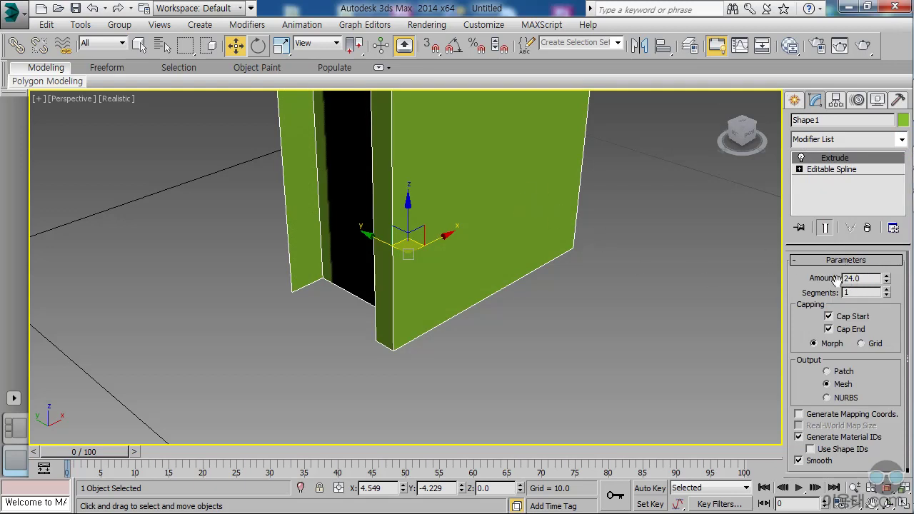
Step: Try an Extrude amount of 5 on the logo, and reduce it to 1
{"action": "left_click_drag", "start_coordinate": [870, 278], "coordinate": [809, 270]}
{"action": "type", "text": "5"}
{"action": "key", "text": "Return"}
{"action": "type", "text": "1"}
{"action": "key", "text": "Return"}
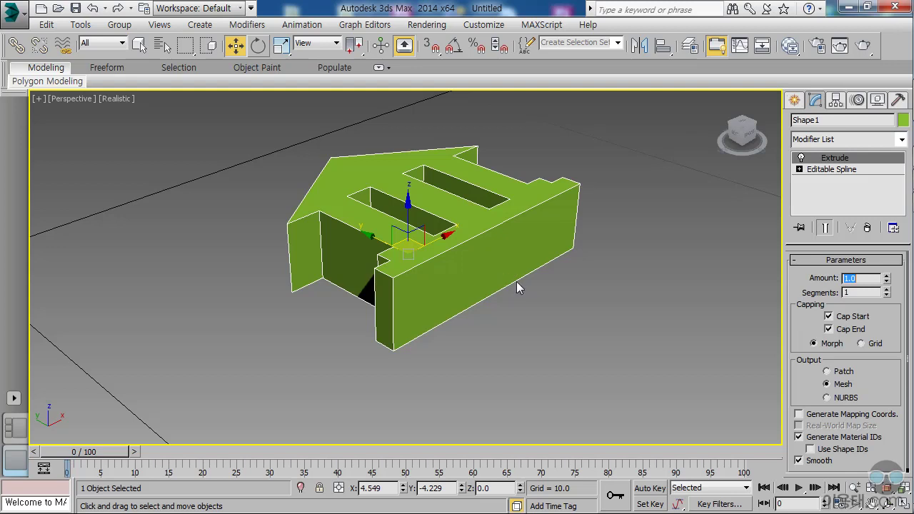
Step: Turn the logo's Extrude modifier off and back on to compare the flat spline with the solid
{"action": "left_click", "coordinate": [843, 160]}
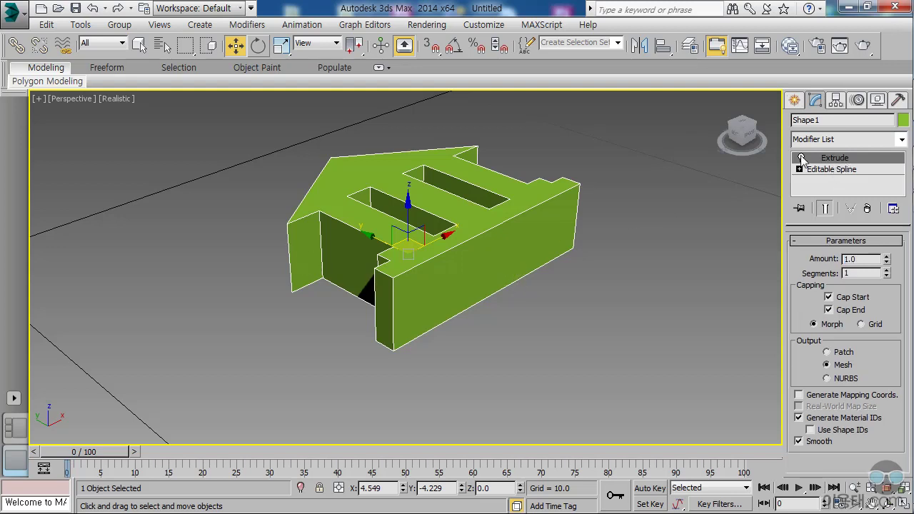
{"action": "left_click", "coordinate": [800, 157]}
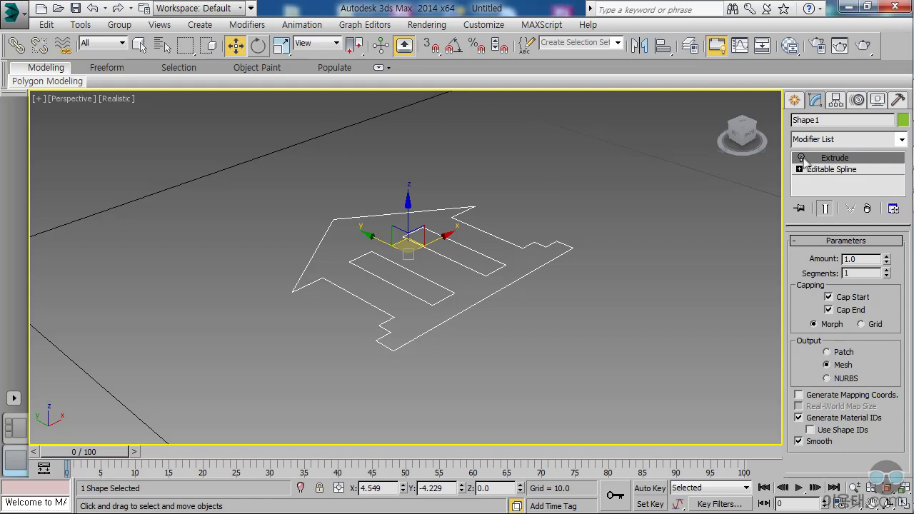
{"action": "left_click", "coordinate": [801, 158]}
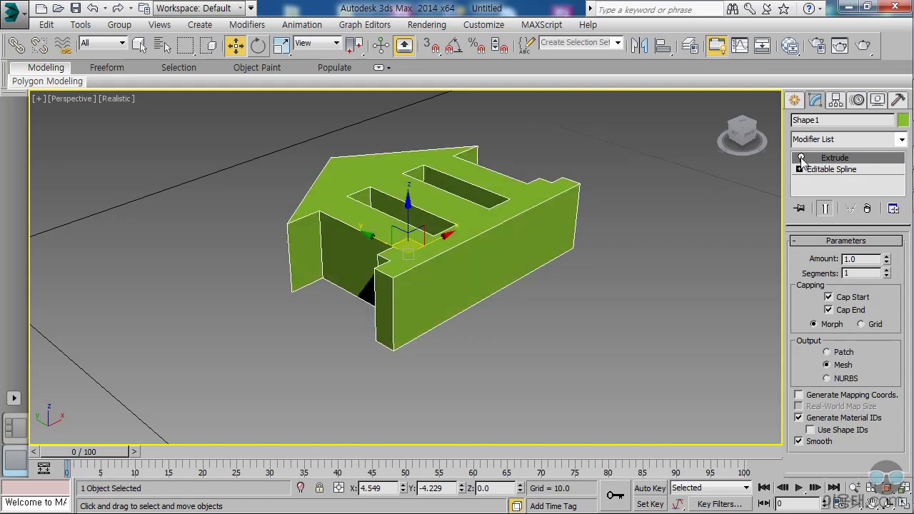